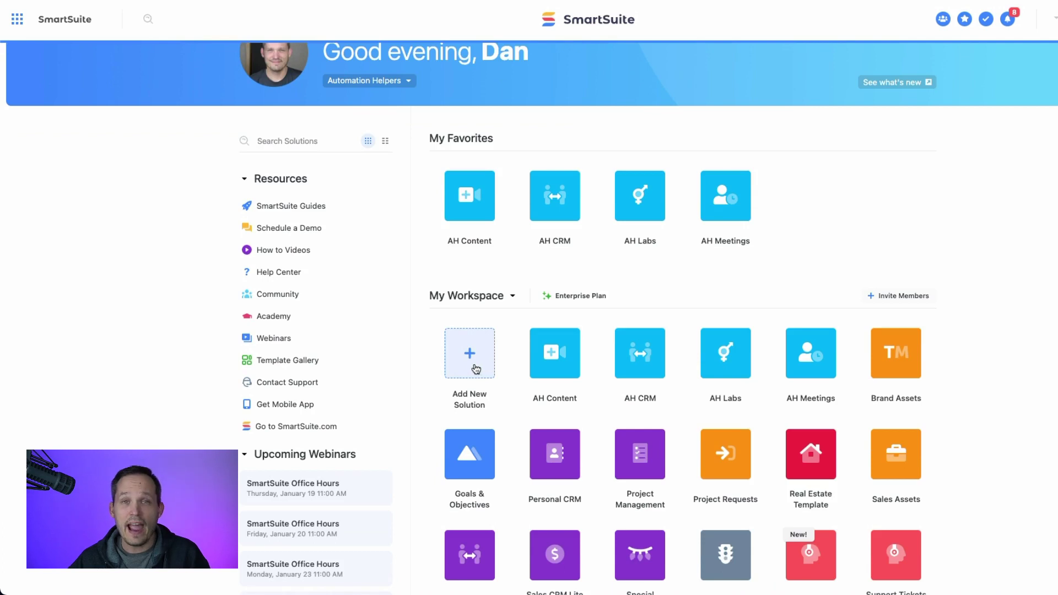
- Start a new solution from a template and browse the template library
click(476, 362)
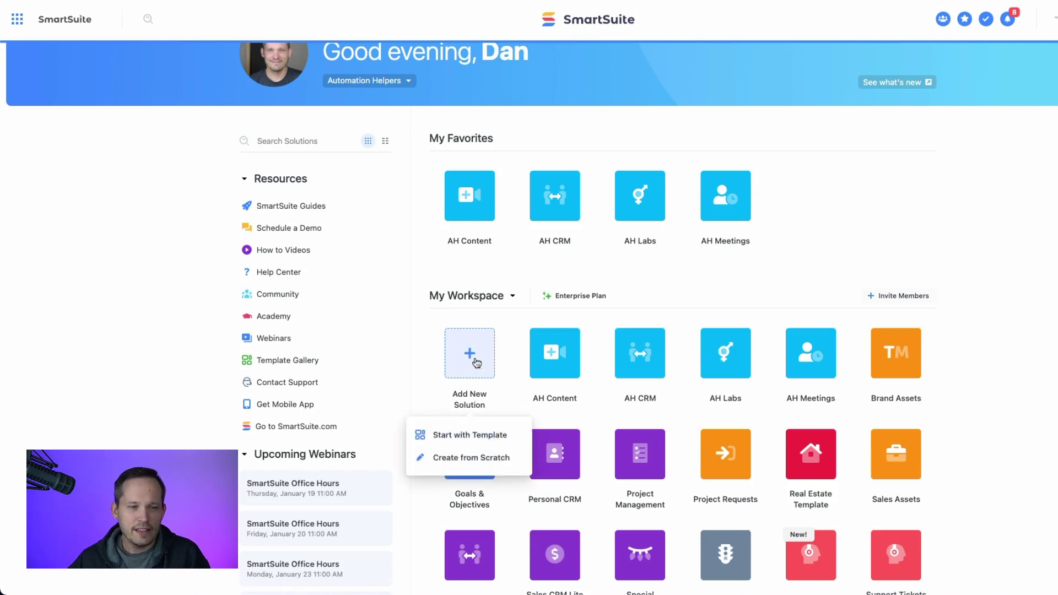
click(488, 437)
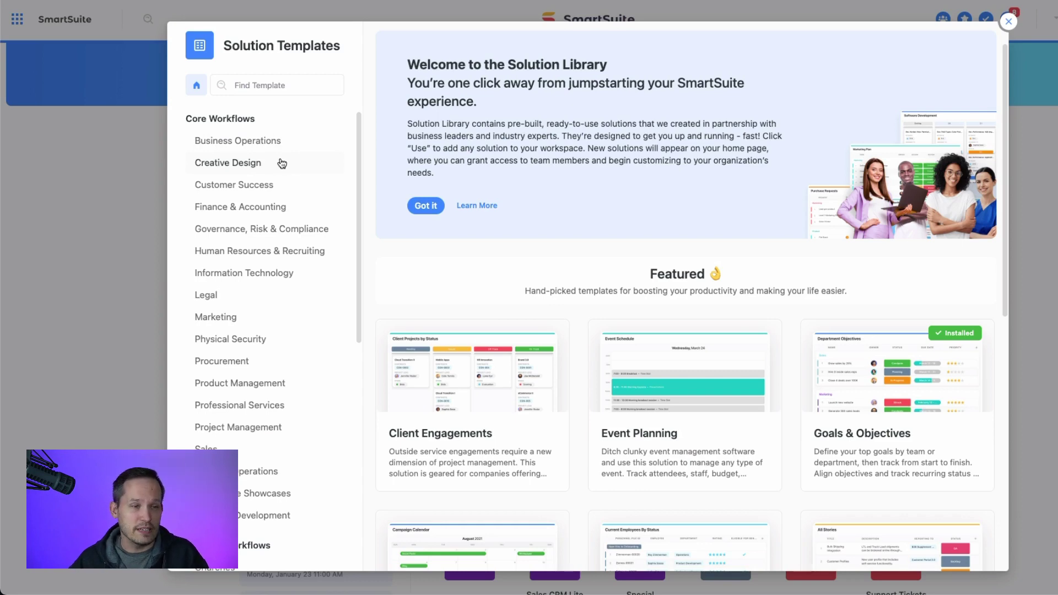
scroll(293, 209, down, 5)
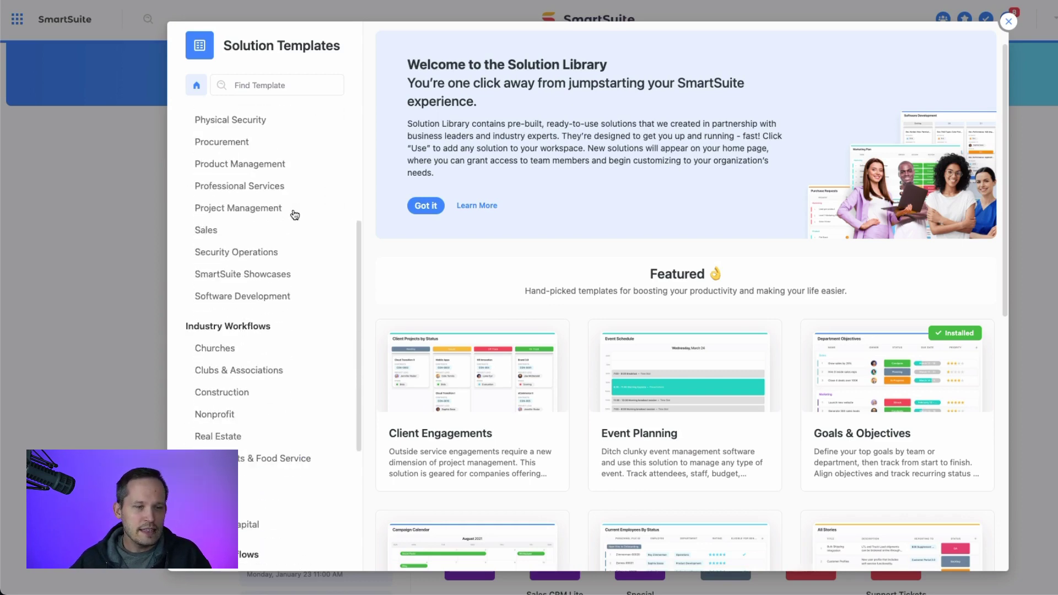
scroll(295, 215, down, 2)
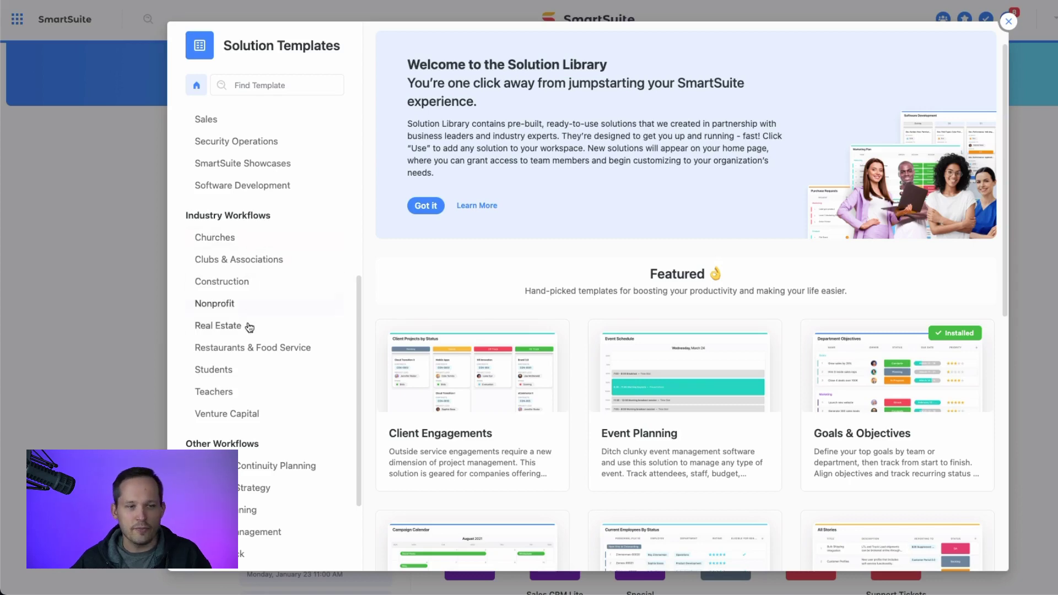
scroll(248, 361, down, 2)
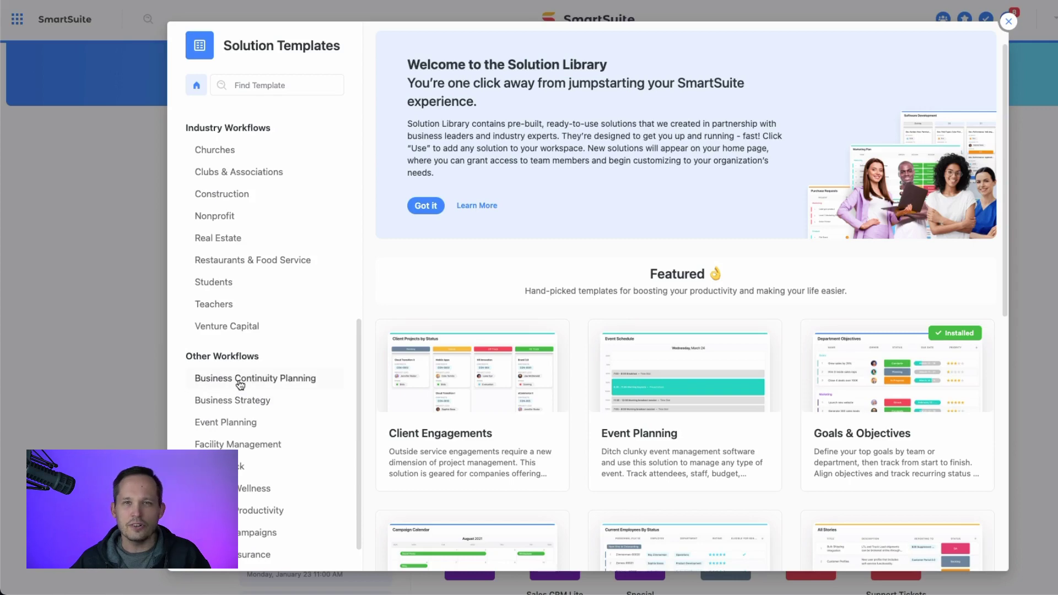
scroll(239, 385, up, 8)
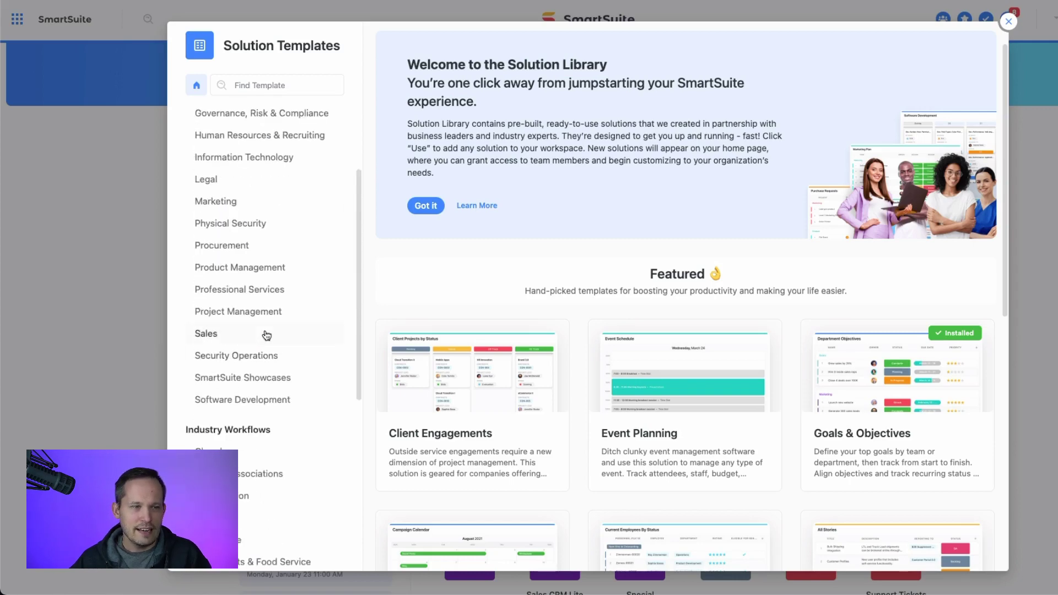
- Filter the library to Marketing templates and scroll down to Marketing Plans / Resources
click(225, 243)
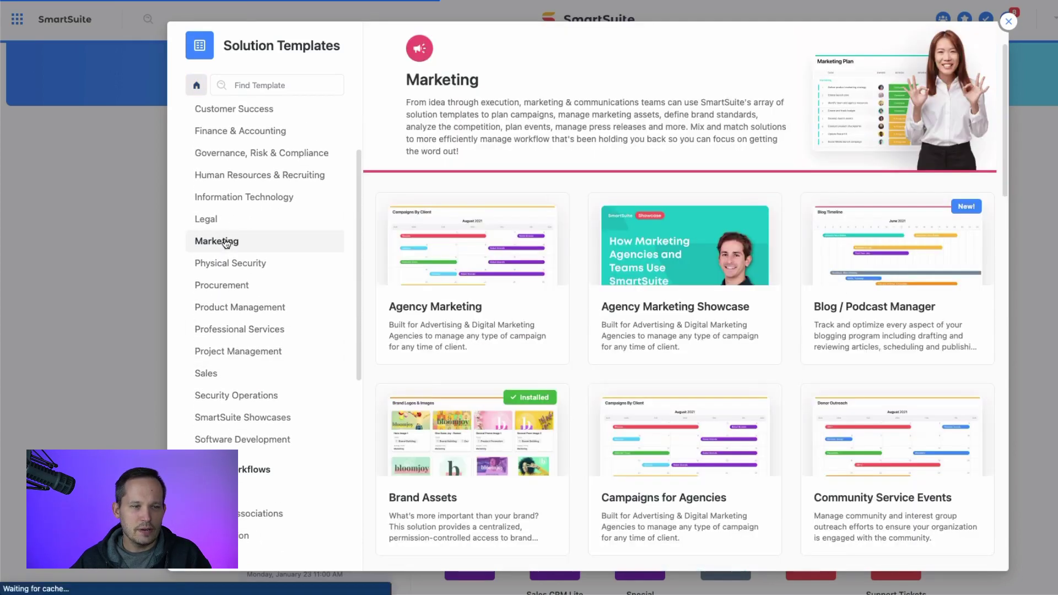
mouse_move(643, 237)
scroll(642, 236, down, 2)
scroll(642, 236, down, 2)
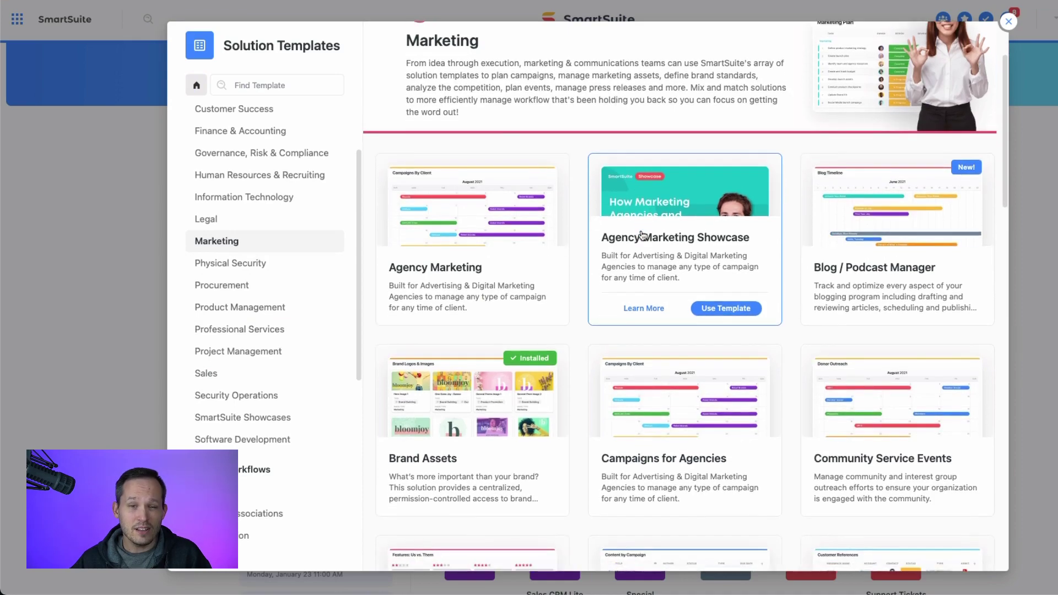
scroll(642, 236, down, 5)
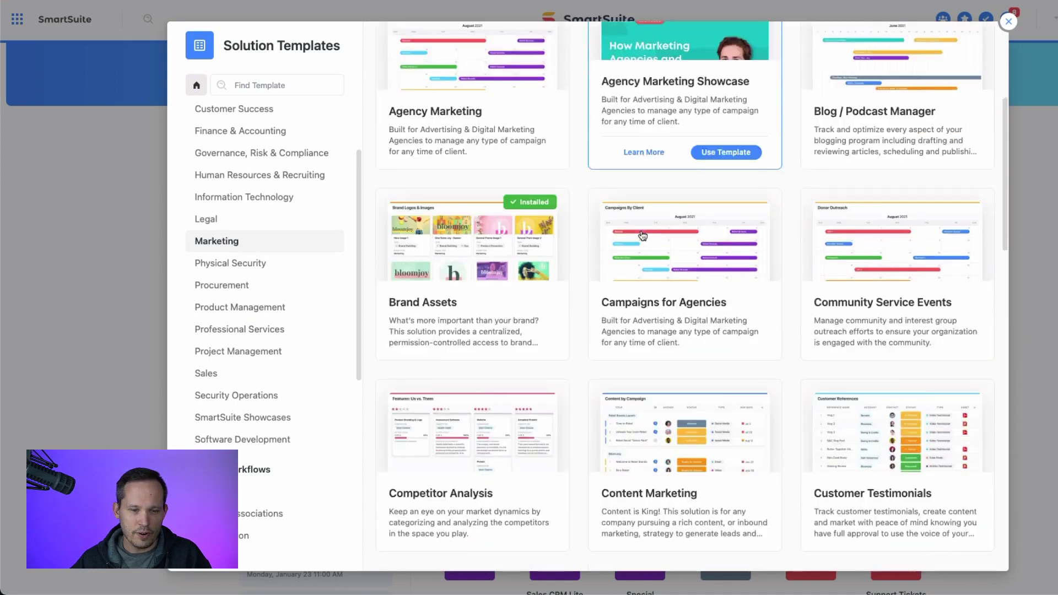
scroll(642, 236, down, 8)
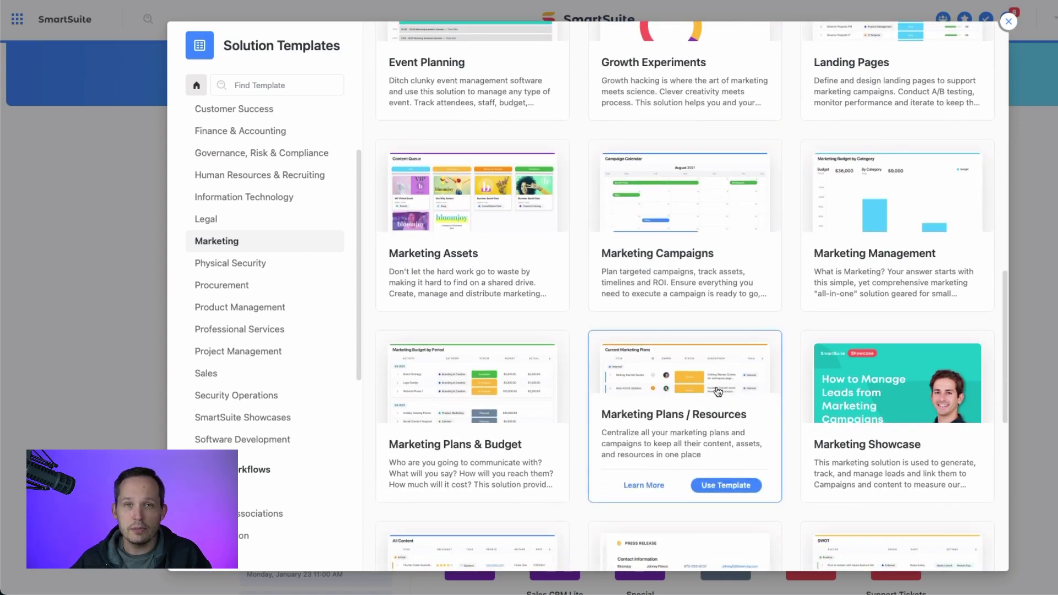
- Install the Marketing Plans / Resources template and rename the solution 'Marketing Campaigns'
click(725, 486)
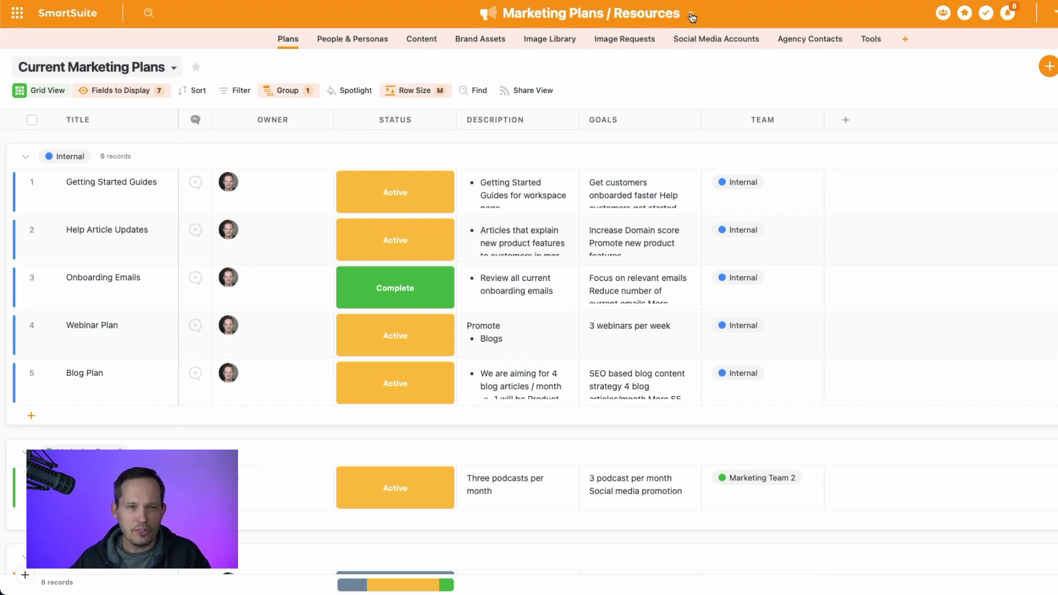
click(691, 17)
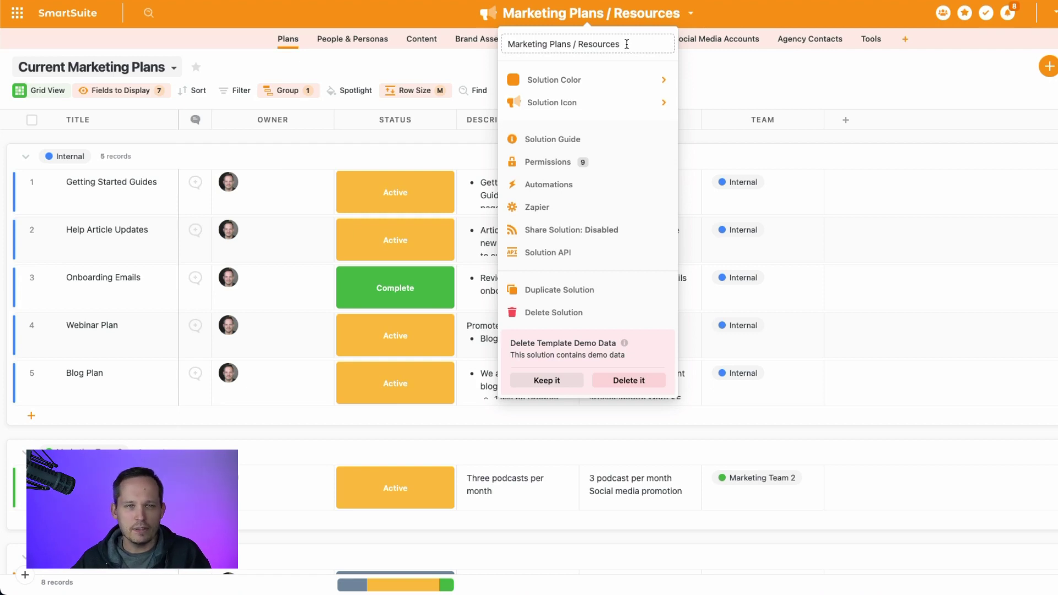
drag(625, 44, 549, 48)
text(Campaigns)
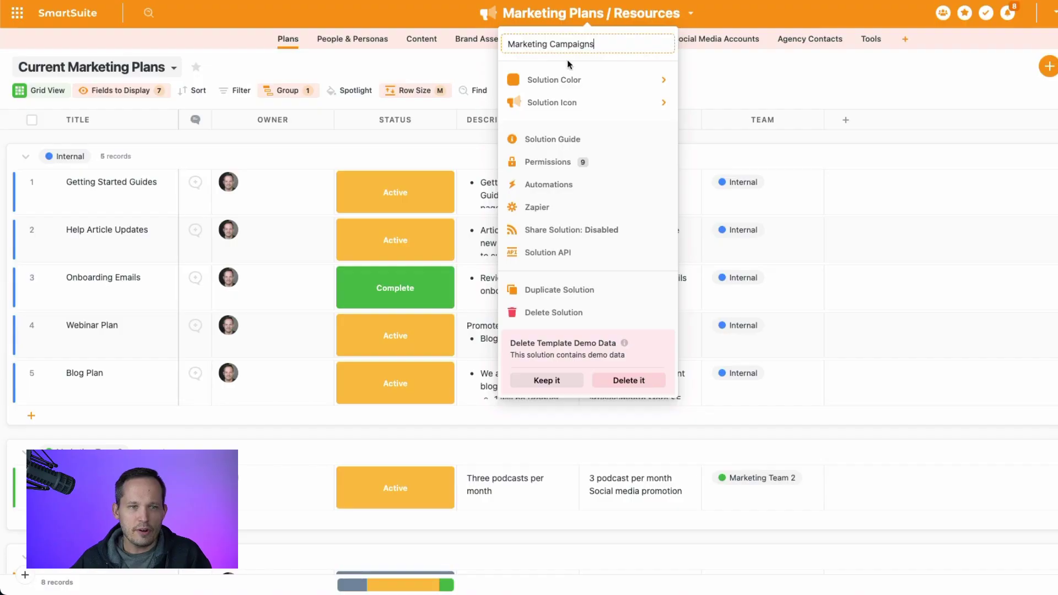
- Give the solution a rocket icon
mouse_move(583, 82)
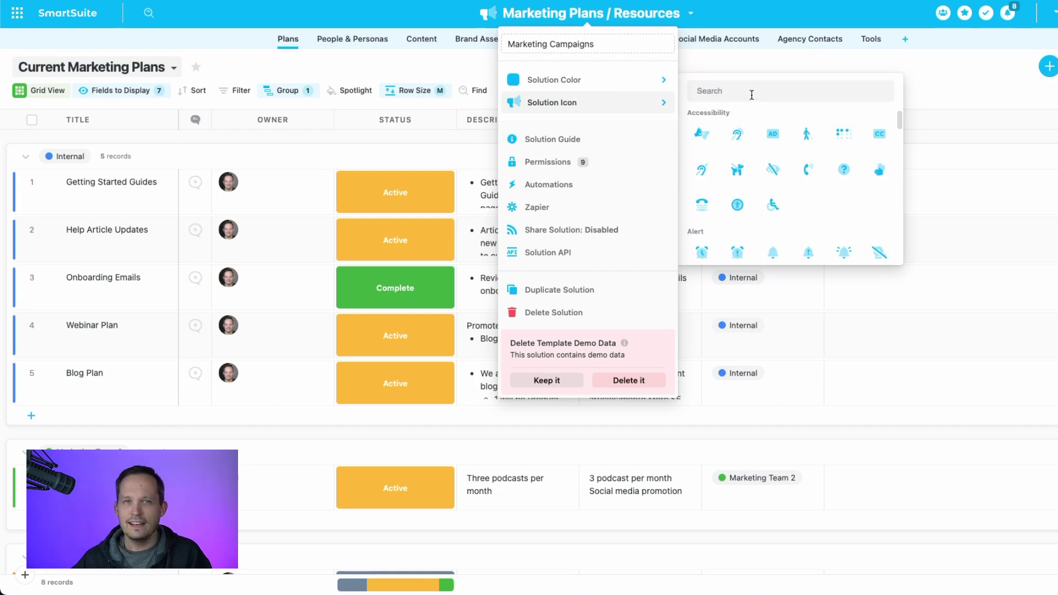
text(rocket)
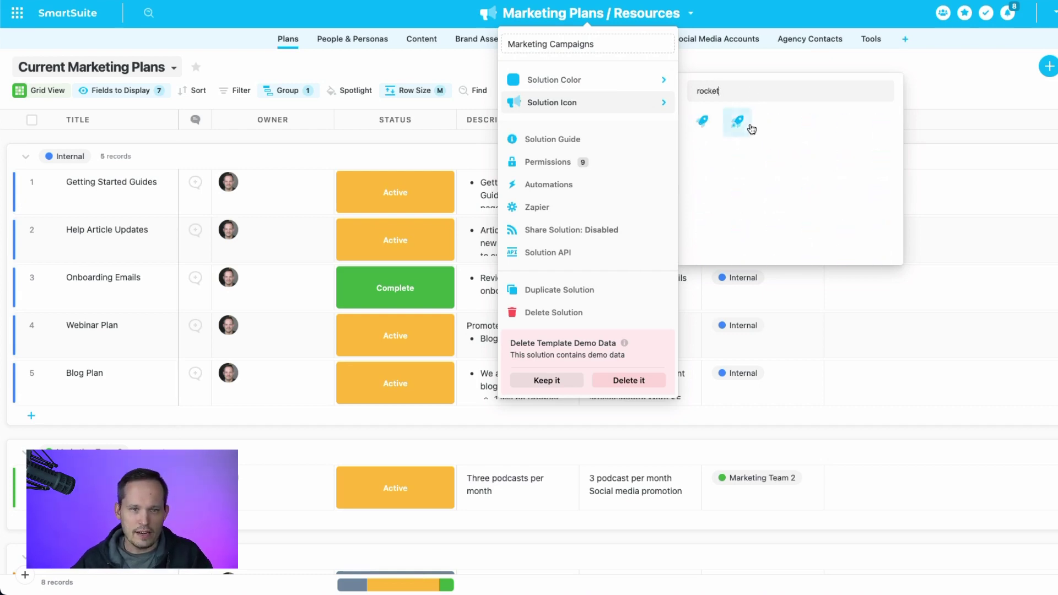
click(743, 126)
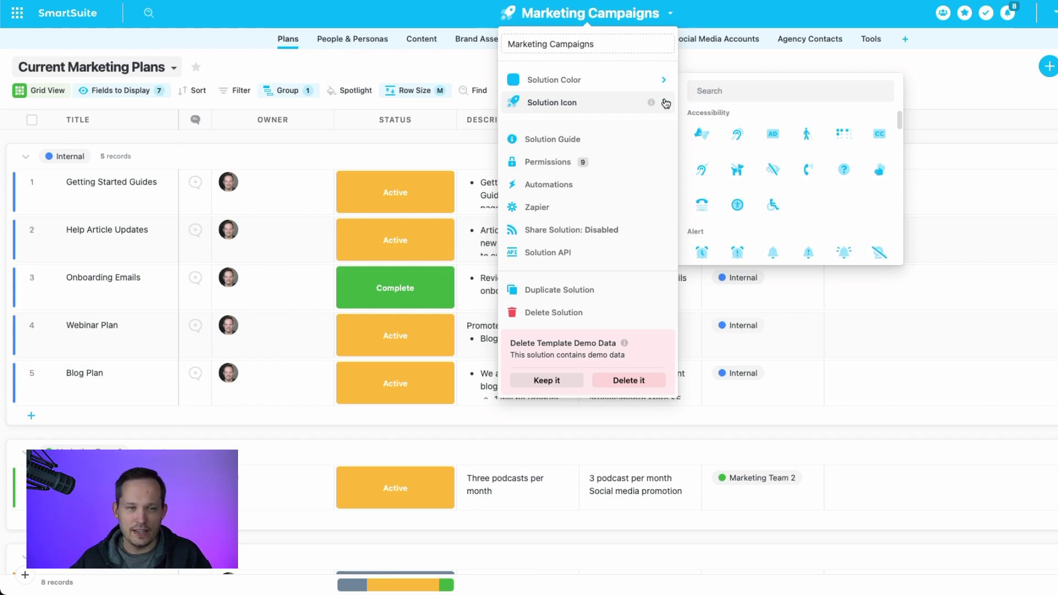
- Review the solution's Advanced permissions and the available access roles
click(622, 166)
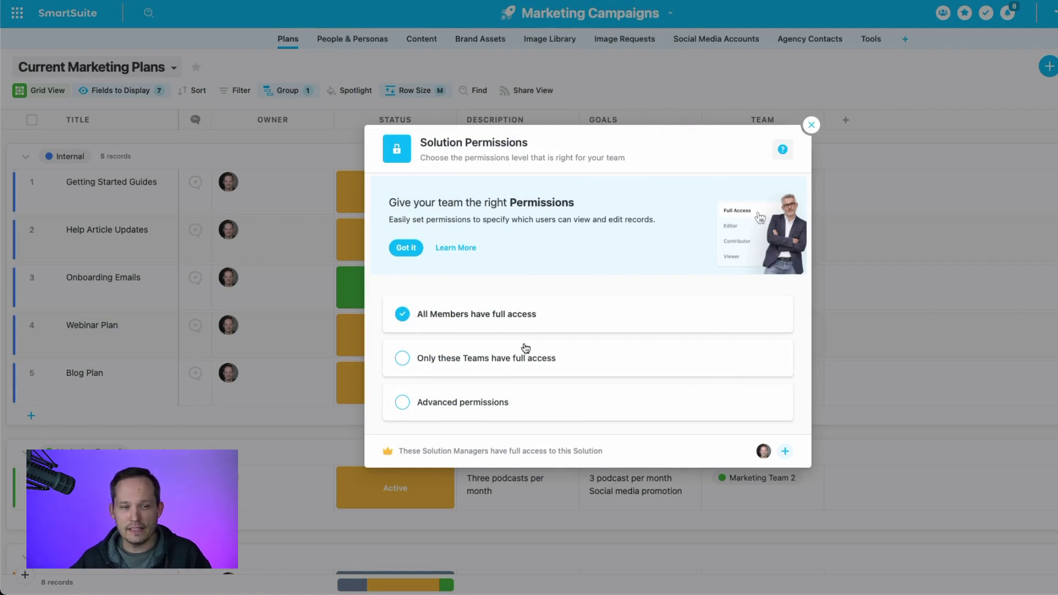
click(485, 402)
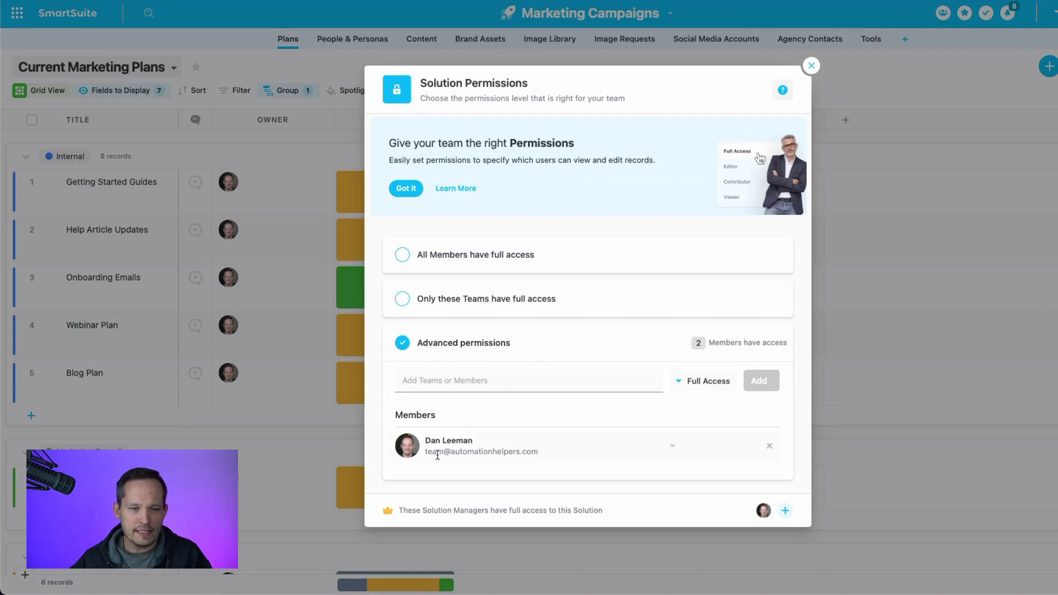
click(682, 382)
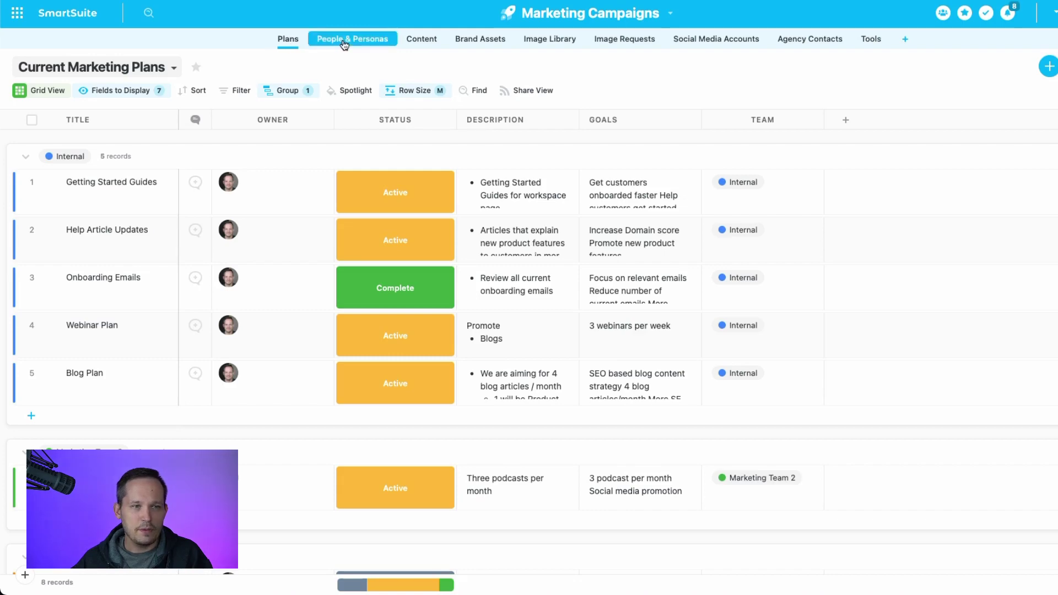
- Look through the Content, Brand Assets, Image Requests, Social Media Accounts and Tools apps
click(421, 40)
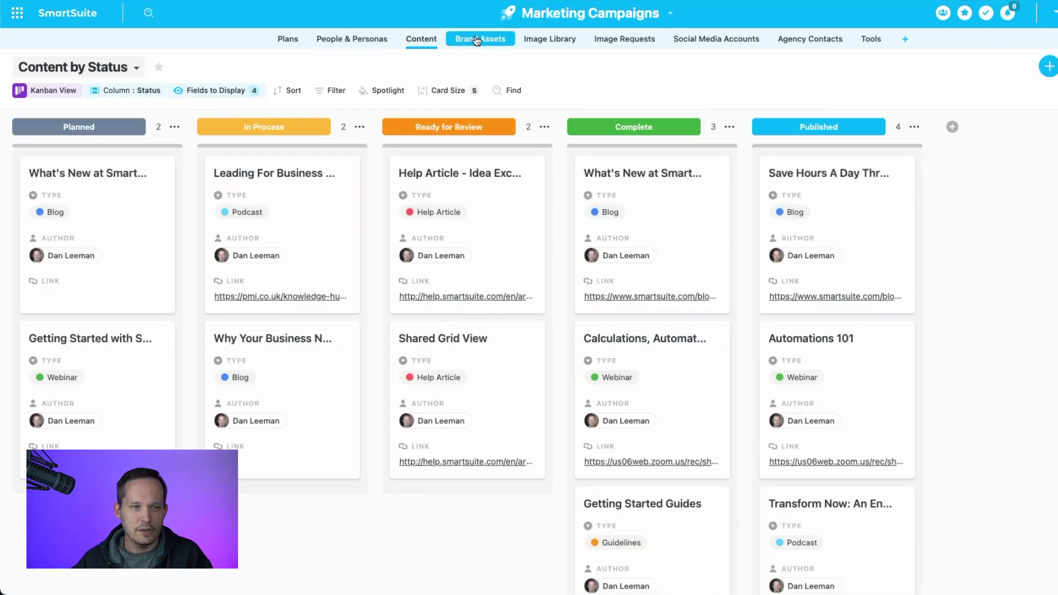
click(476, 40)
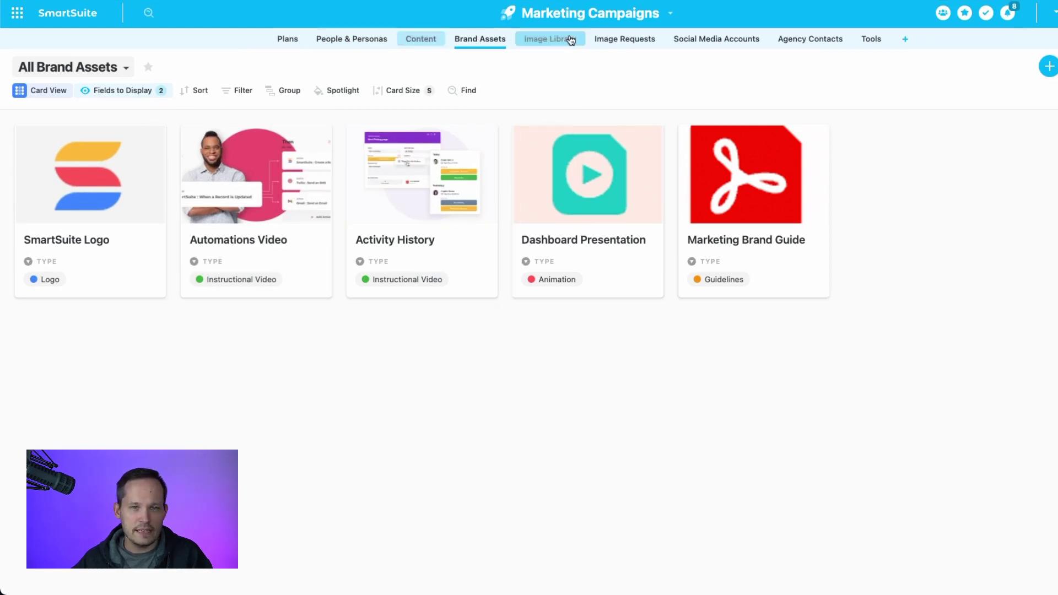
click(635, 39)
click(717, 40)
click(866, 39)
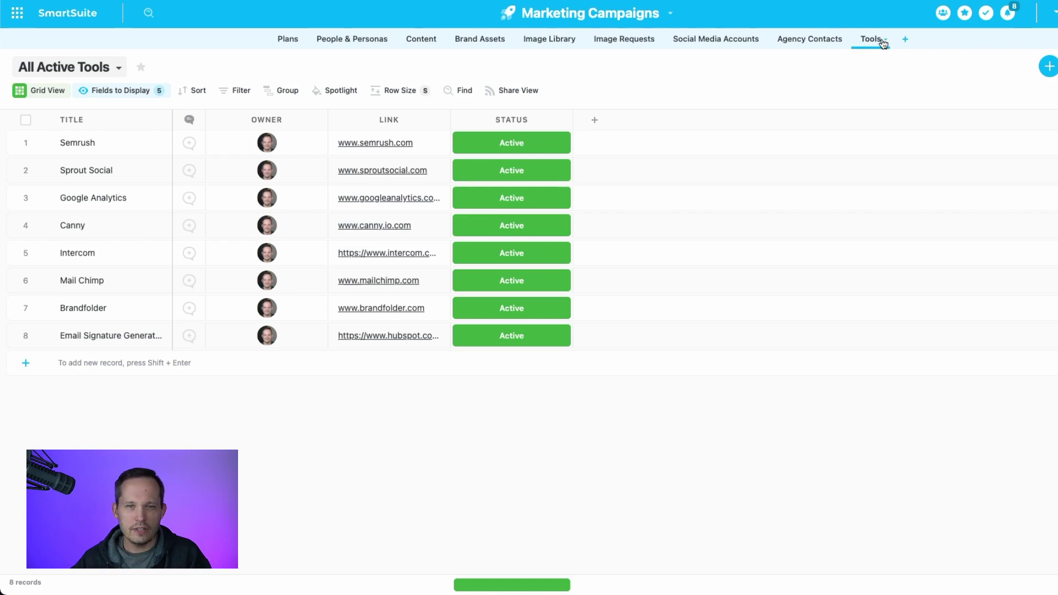
- Delete the Tools app from the solution
click(885, 41)
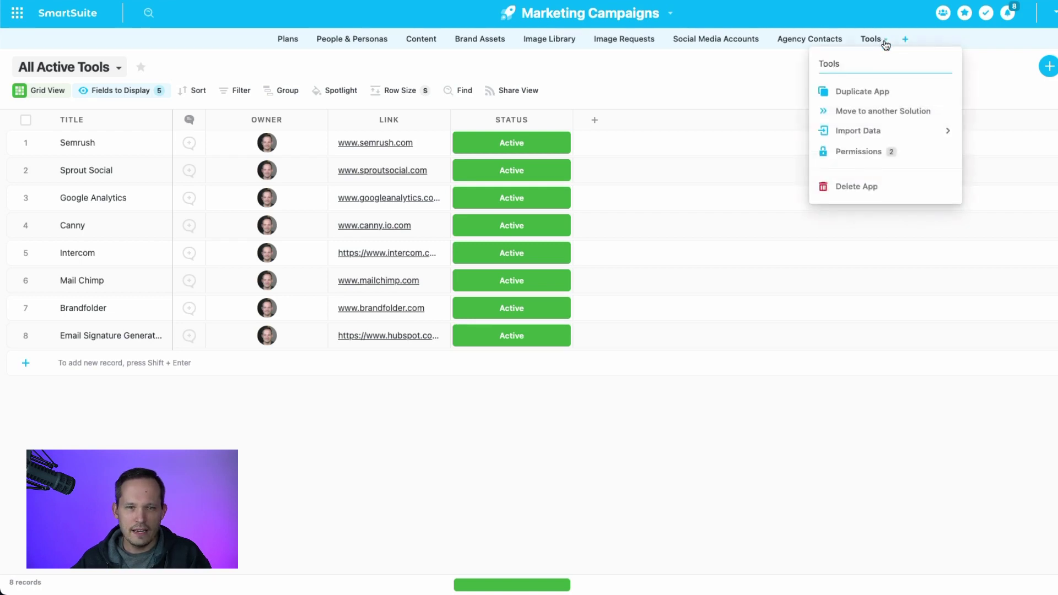
click(861, 187)
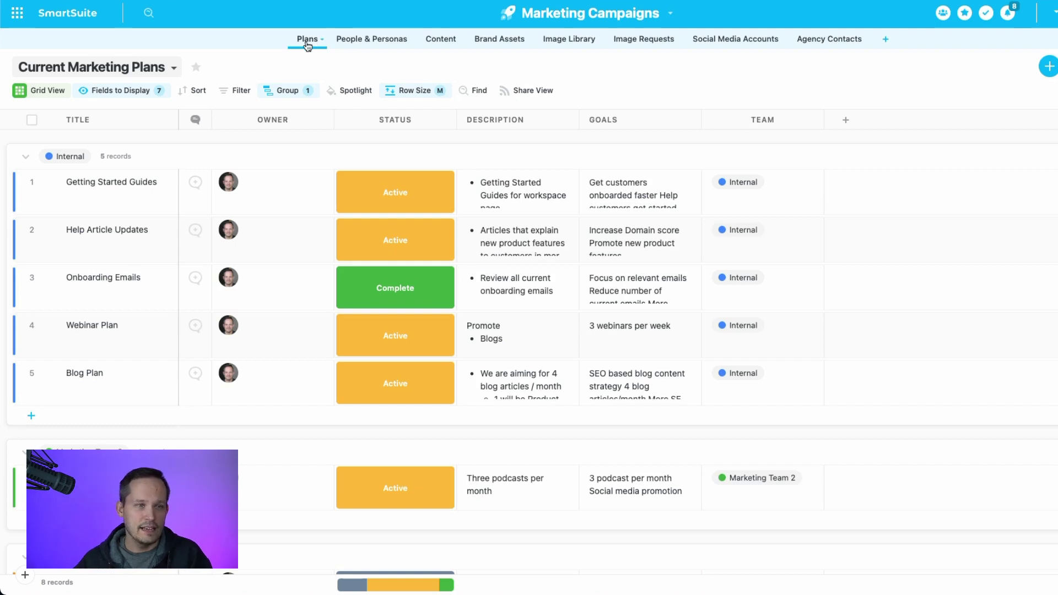
- Rename the Plans app tab to 'Campaigns'
double_click(308, 41)
text(Campaigns)
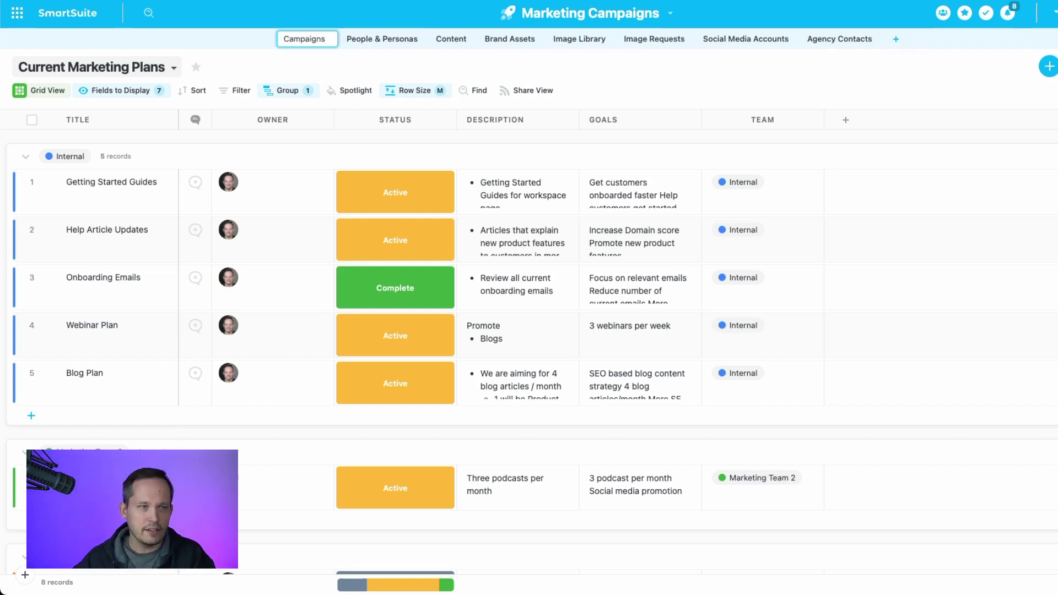
click(359, 65)
click(350, 209)
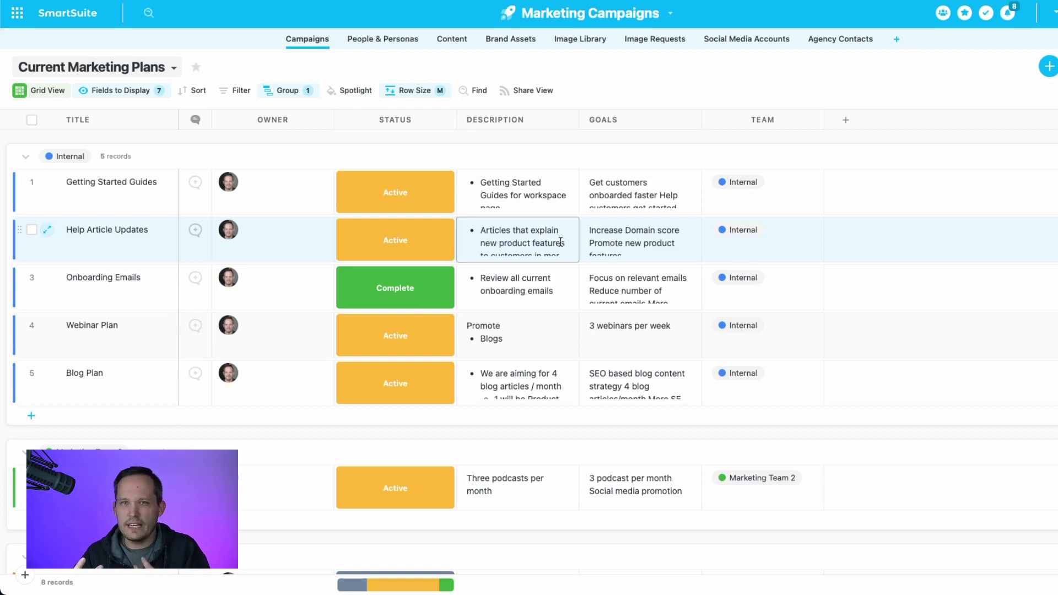
- Switch to the Marketing Plans by Status kanban view, then reopen the views list
click(172, 68)
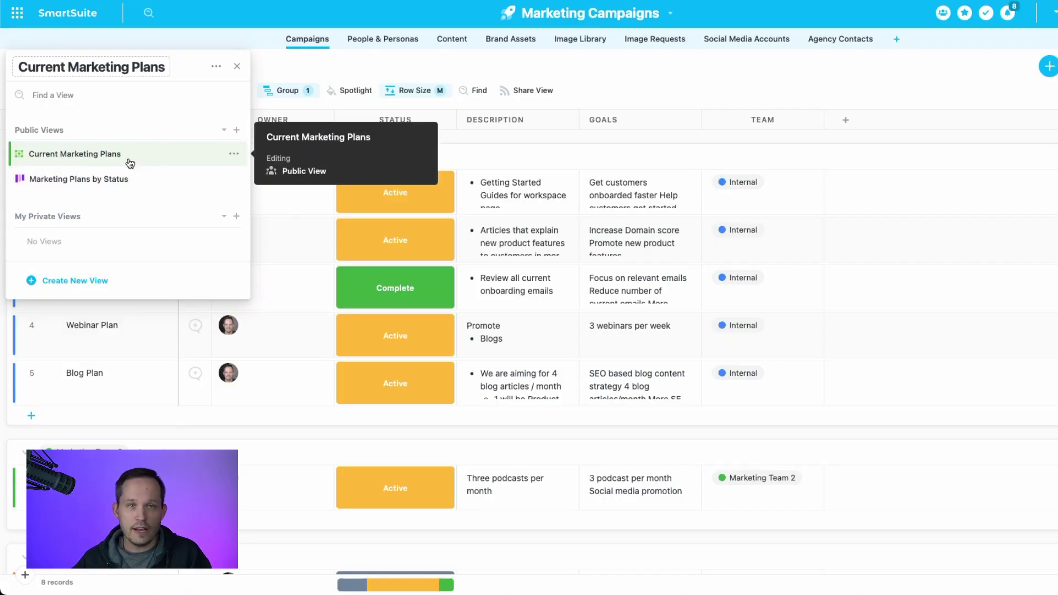
click(123, 177)
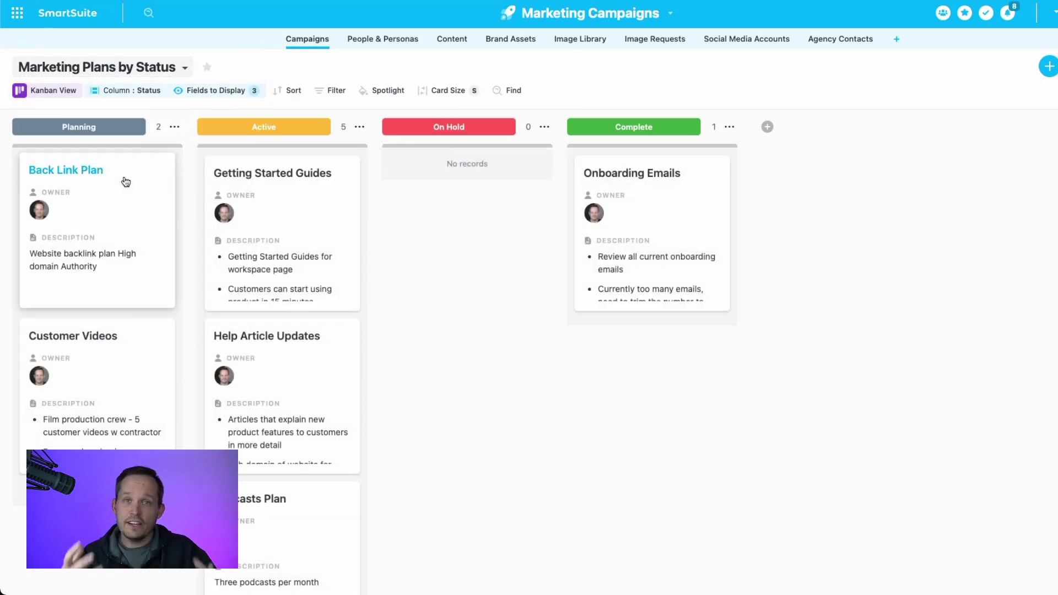
click(171, 74)
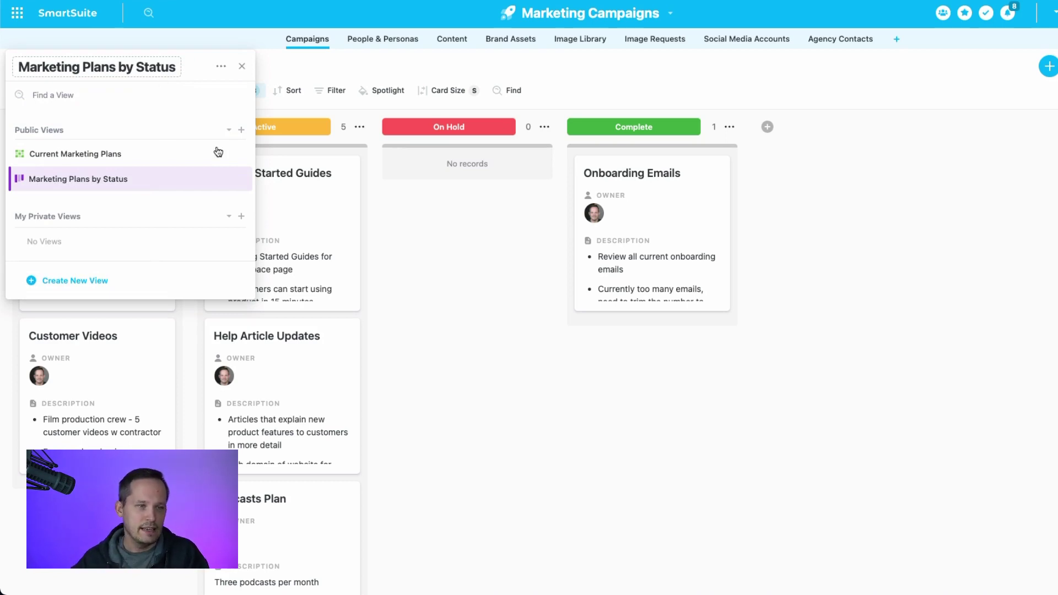
- Create a public grid view named 'Planning Campaigns'
click(241, 130)
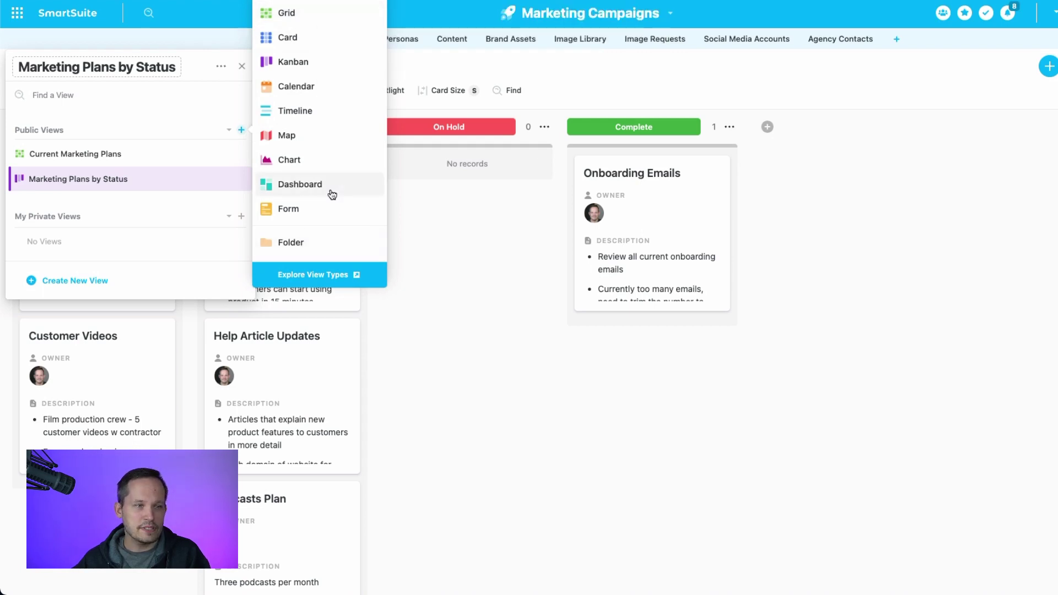
click(312, 17)
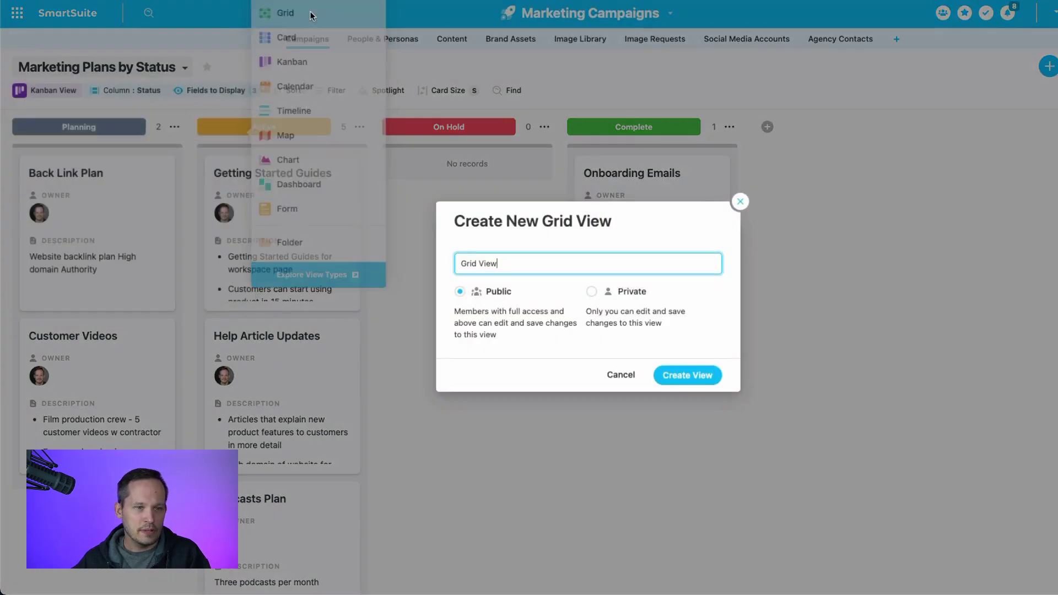
triple_click(487, 262)
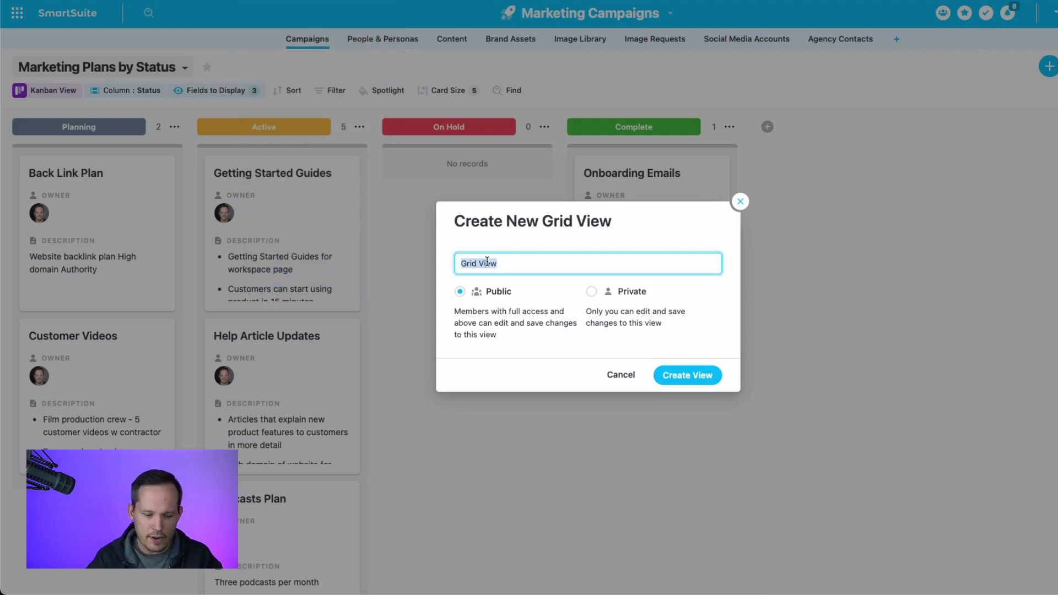
text(Planning)
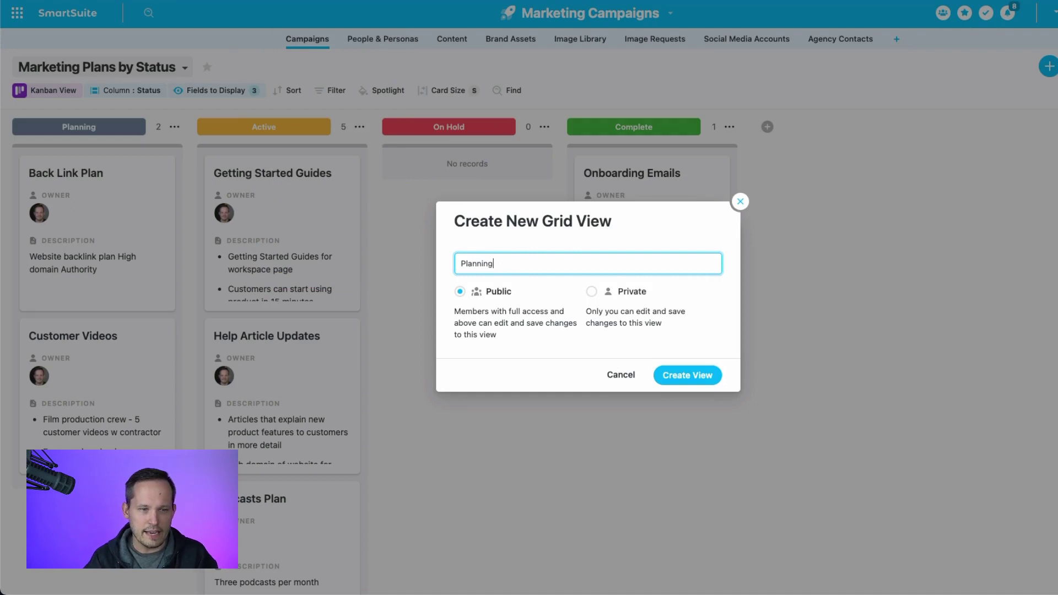
text( Campaigns)
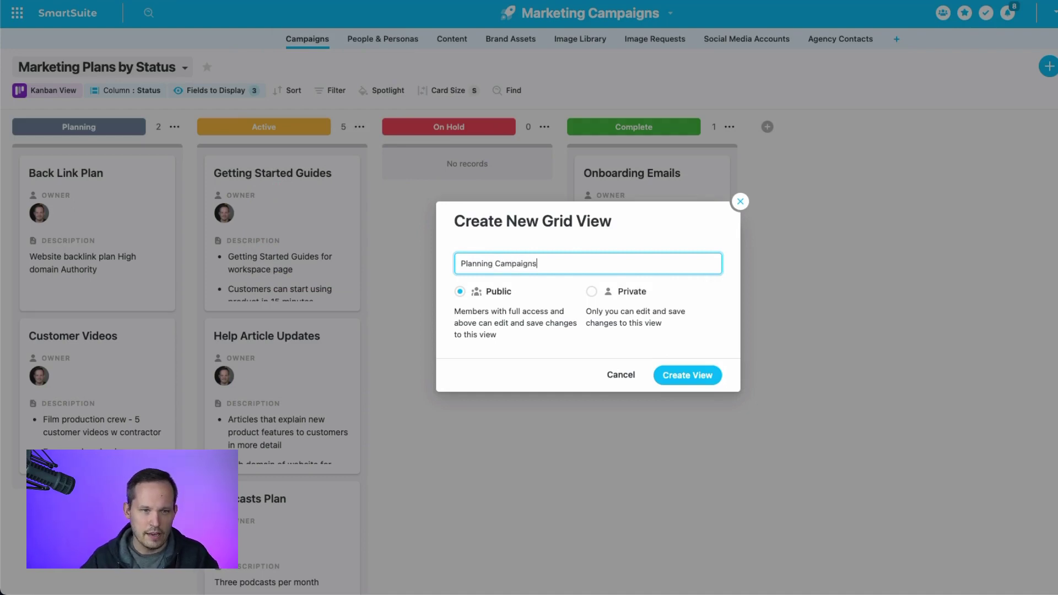
click(686, 377)
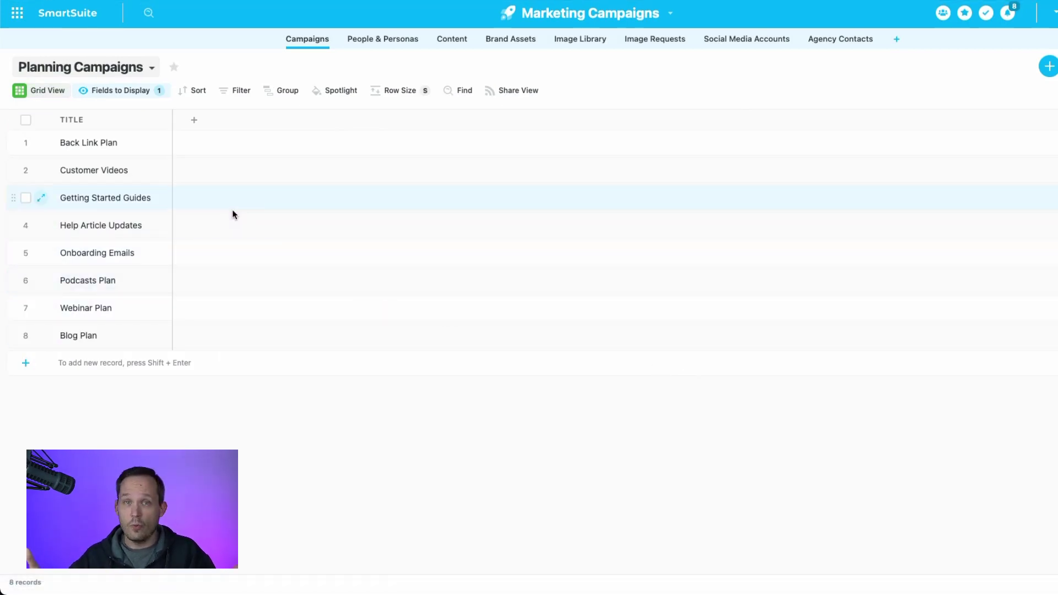
- Display all 16 campaign fields in the Planning Campaigns grid and scroll across them
click(144, 93)
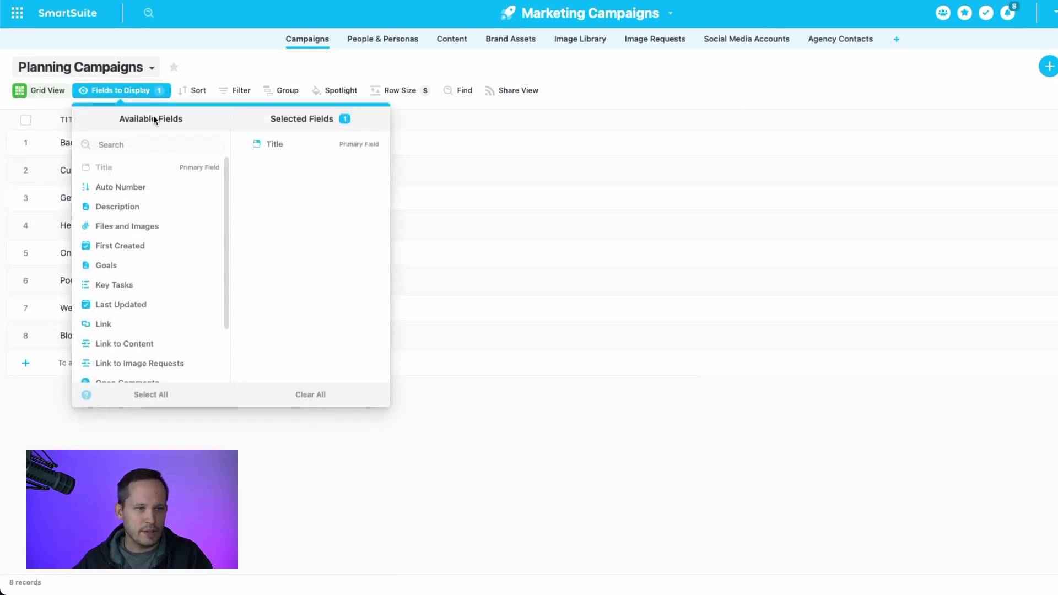
scroll(182, 187, down, 3)
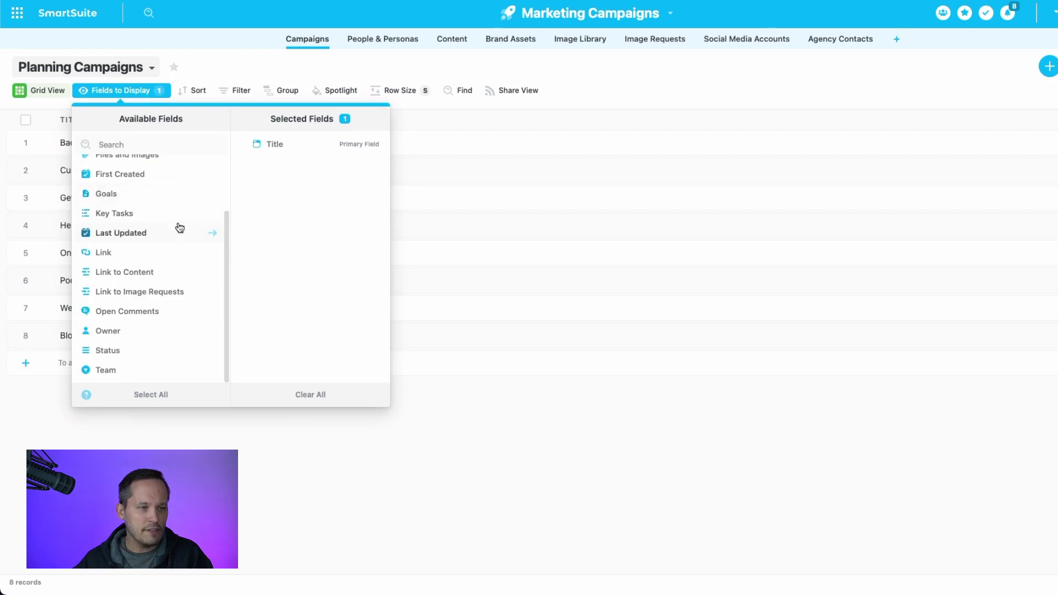
scroll(179, 214, up, 3)
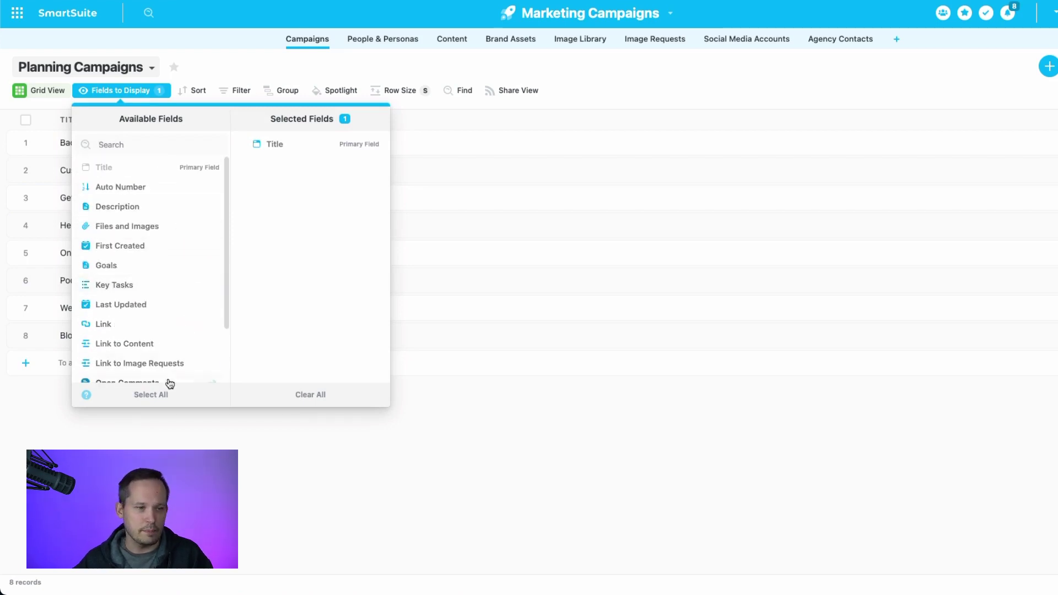
click(163, 396)
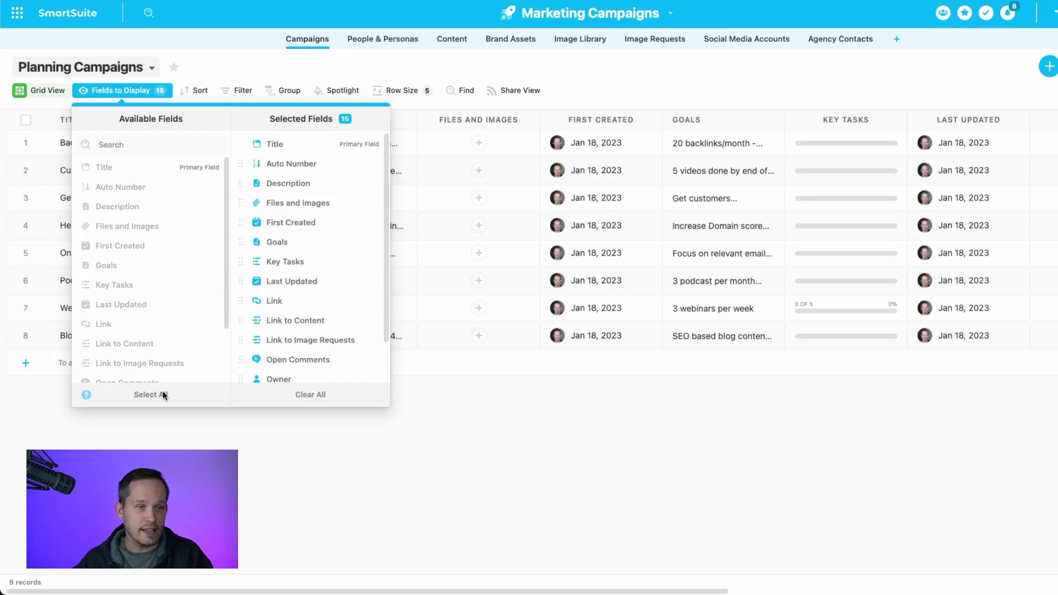
click(539, 315)
scroll(540, 316, right, 10)
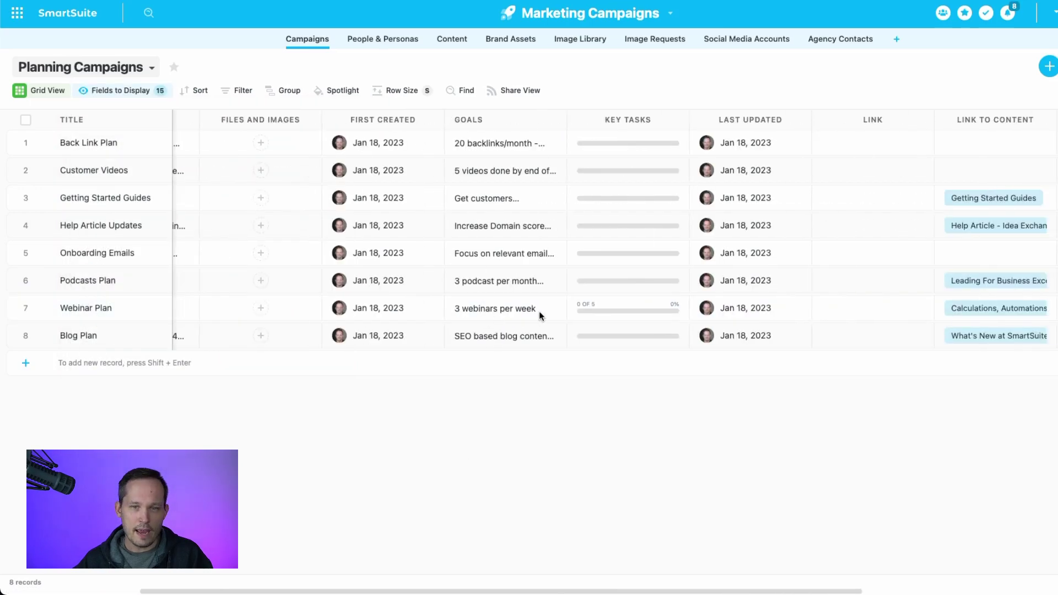
scroll(539, 315, left, 10)
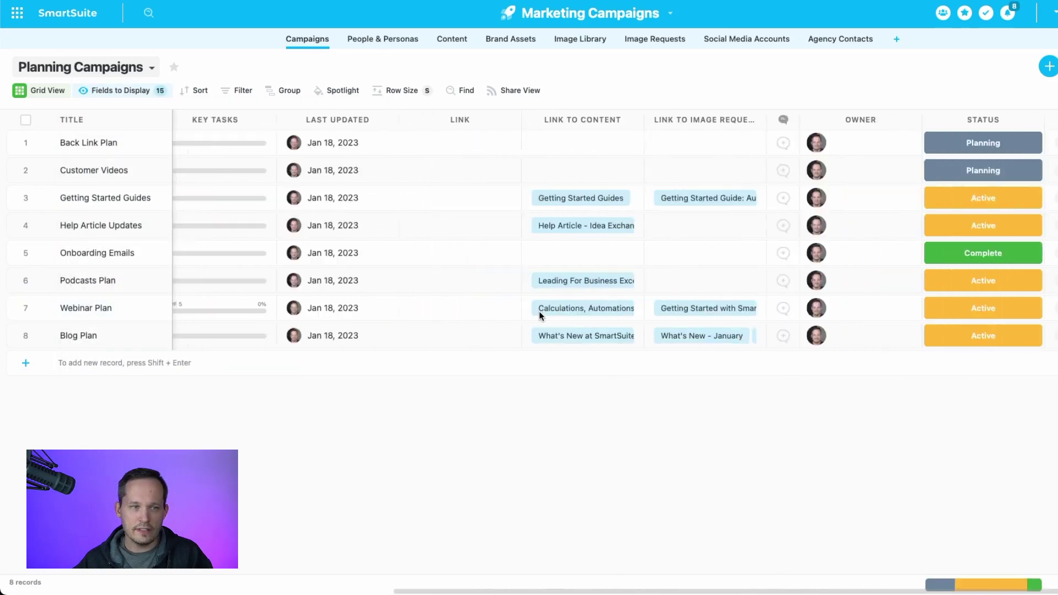
click(540, 316)
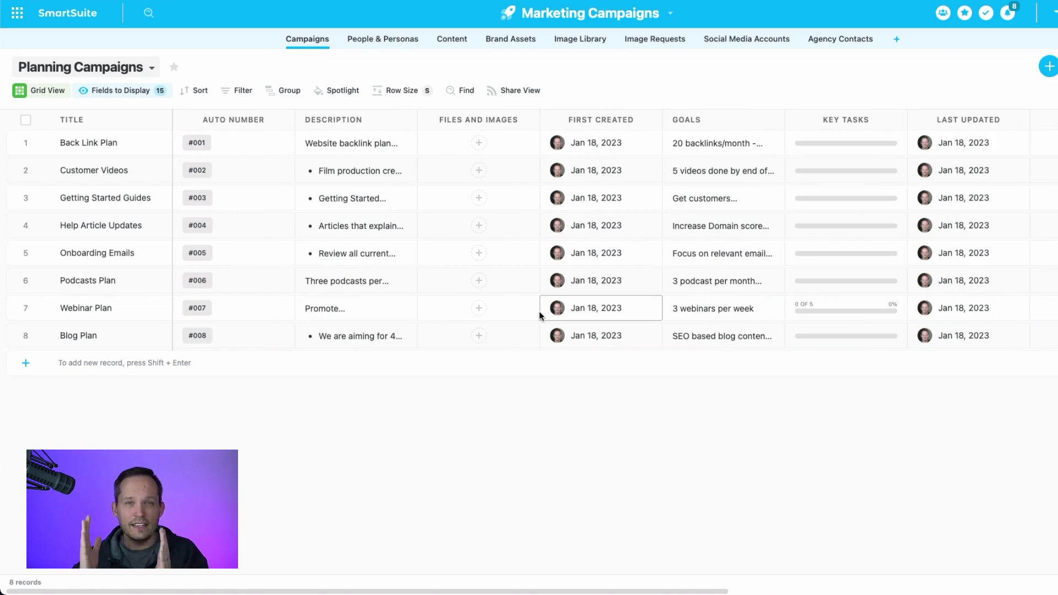
click(797, 282)
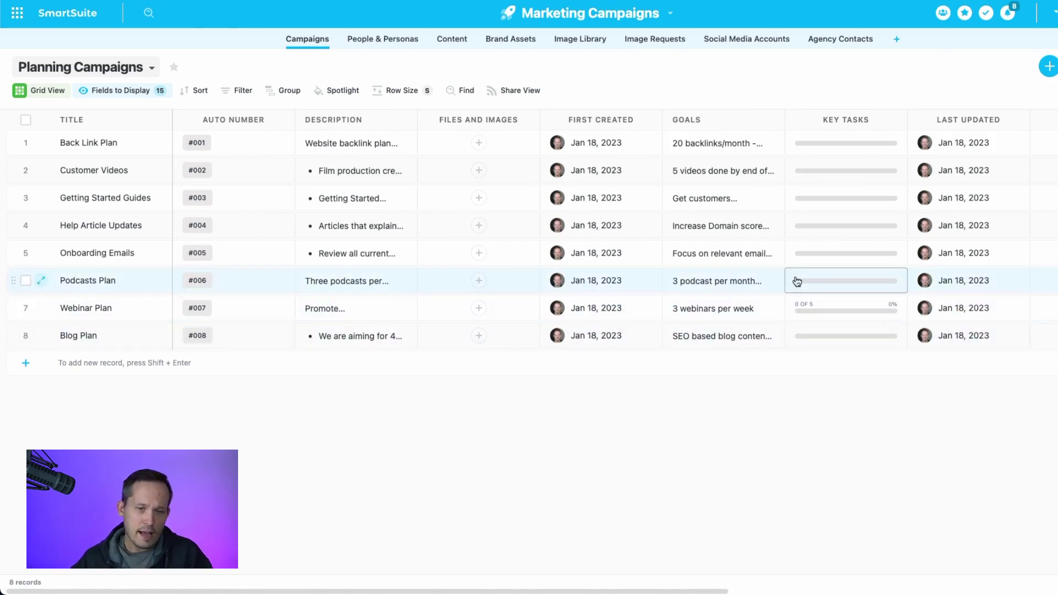
scroll(795, 279, right, 15)
click(736, 280)
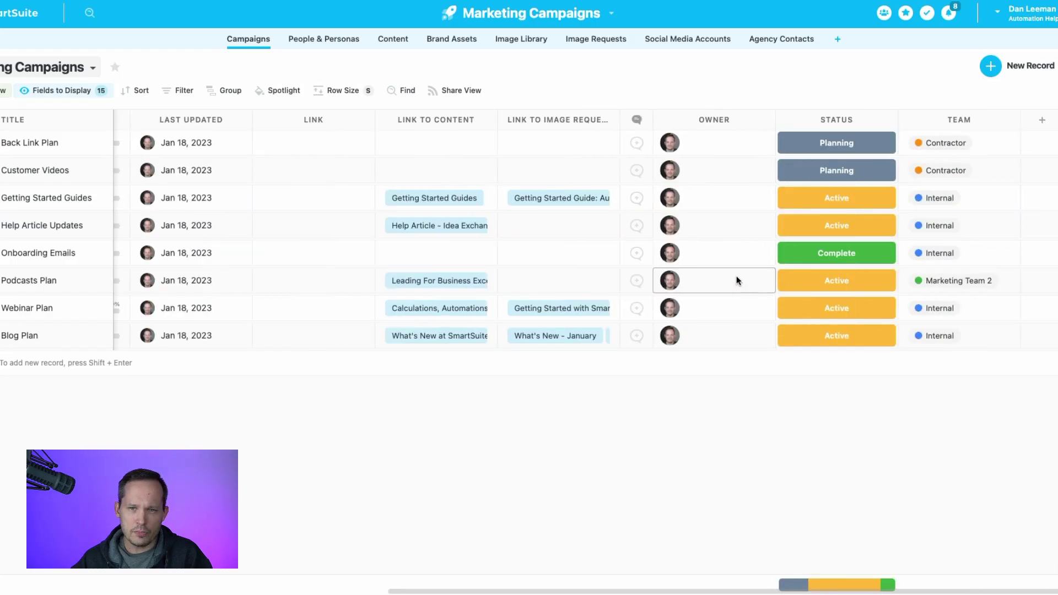
scroll(736, 280, right, 1)
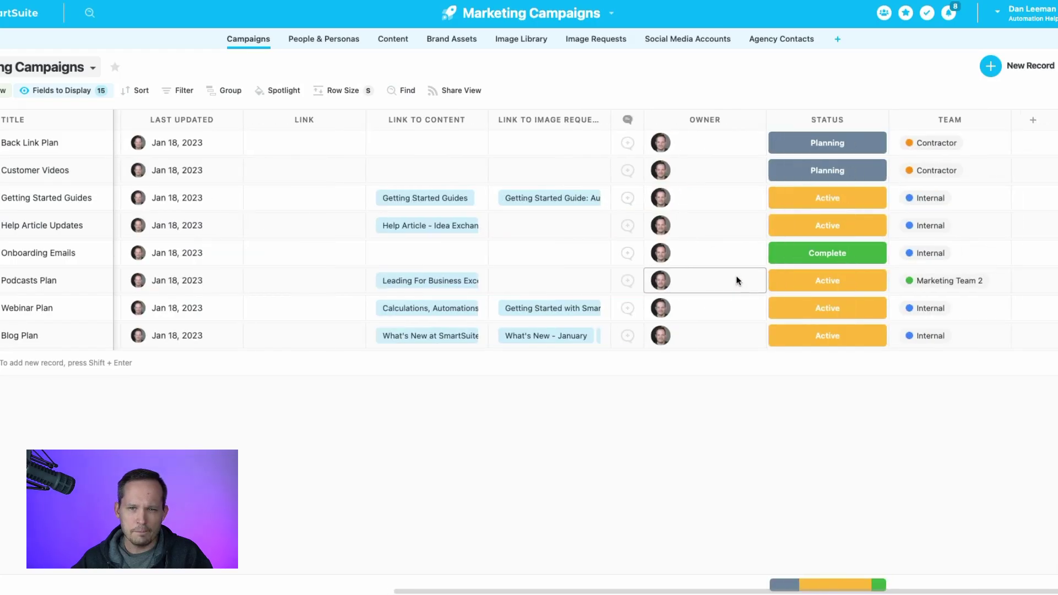
- Delete the Team field, leaving 14 fields in the grid
click(1003, 122)
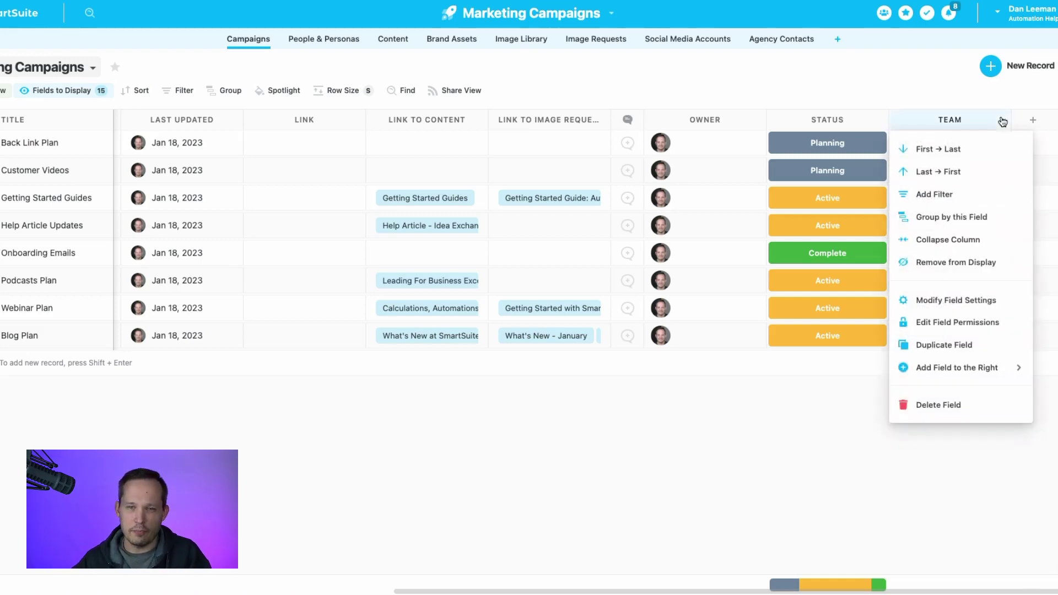
click(951, 405)
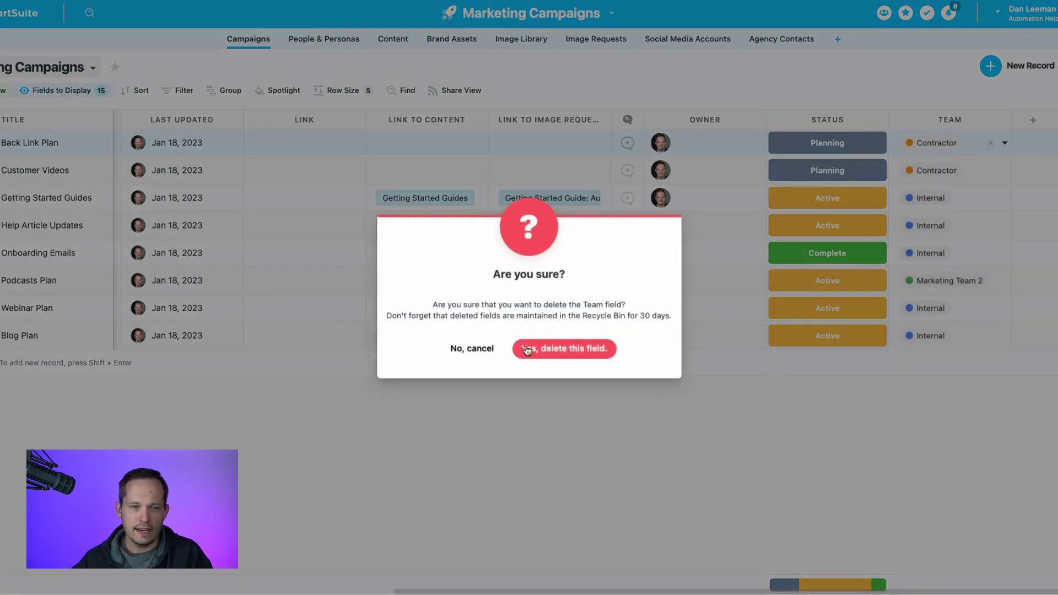
click(530, 349)
scroll(934, 176, left, 3)
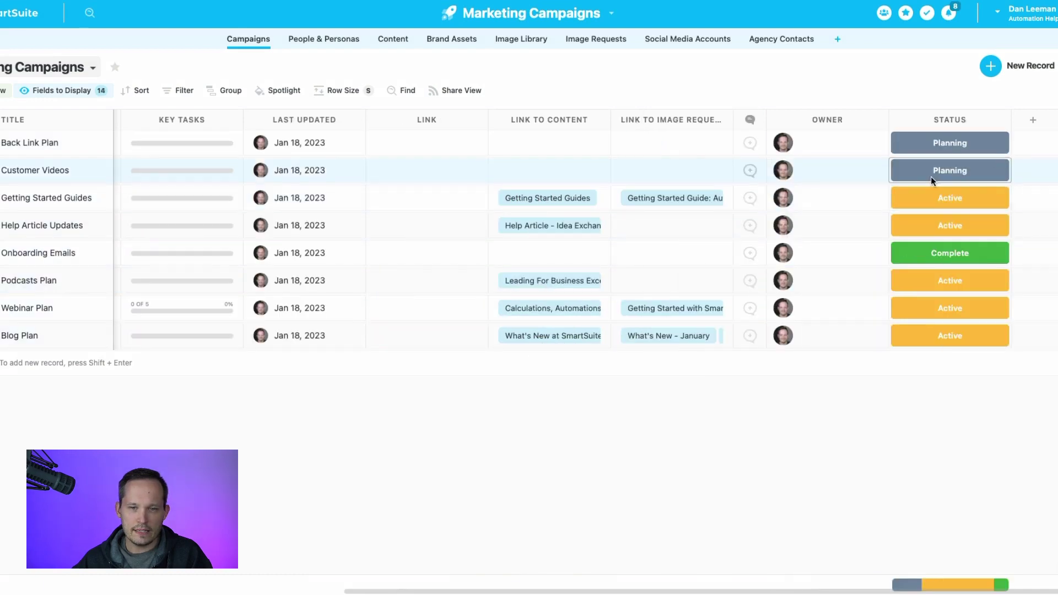
scroll(749, 216, left, 4)
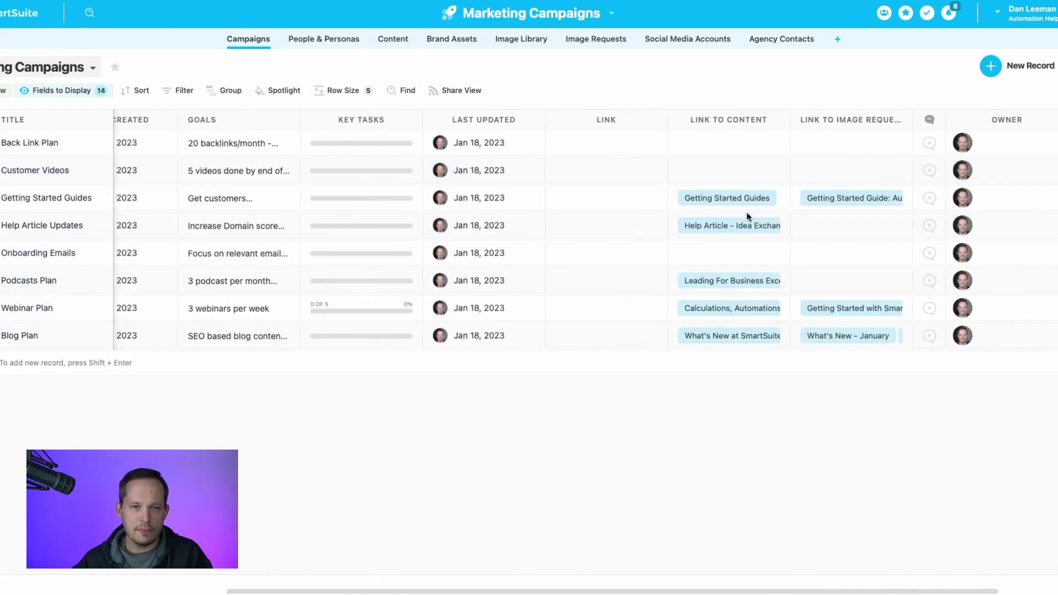
scroll(747, 217, right, 4)
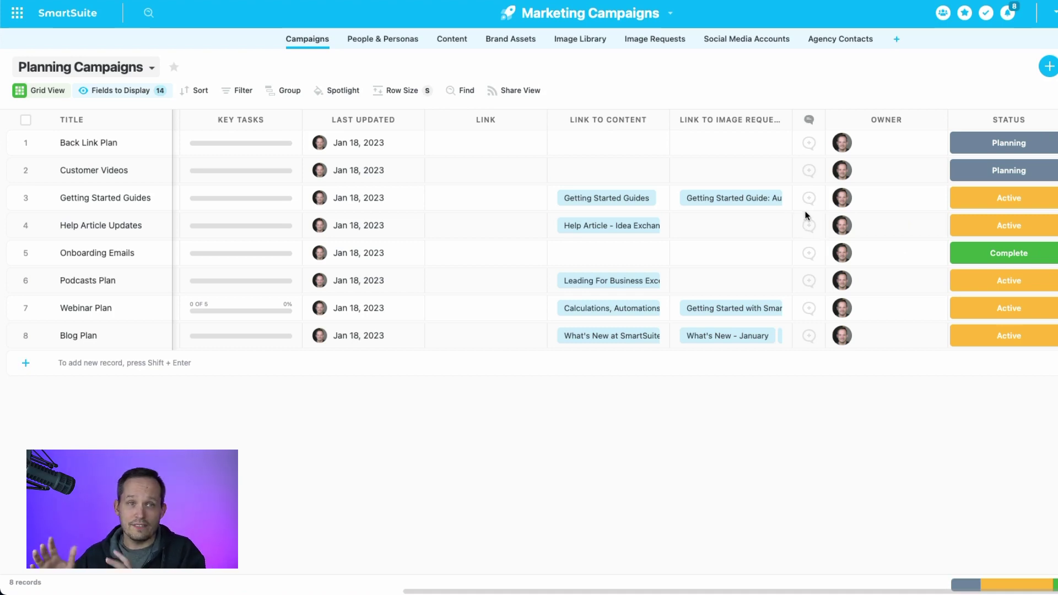
- Remove Goals from the view's displayed fields, leaving 13 fields in the grid
click(99, 94)
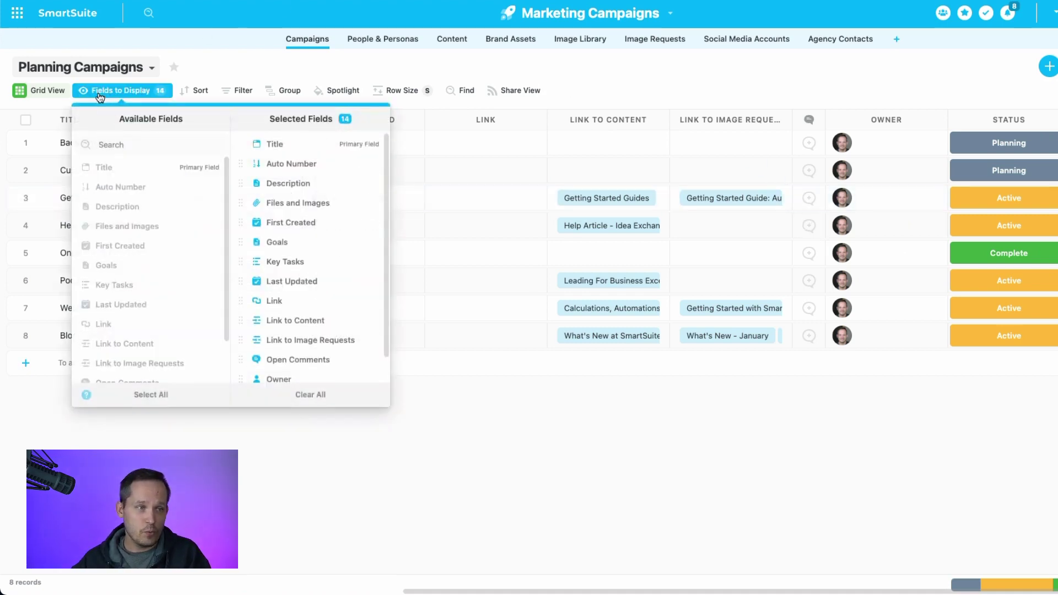
scroll(338, 256, down, 1)
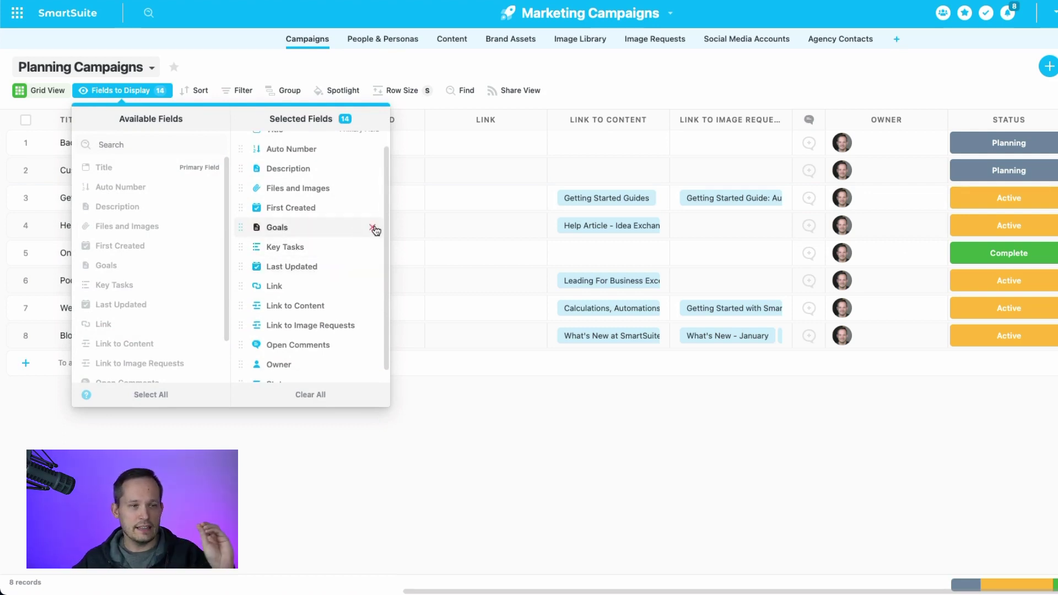
click(374, 229)
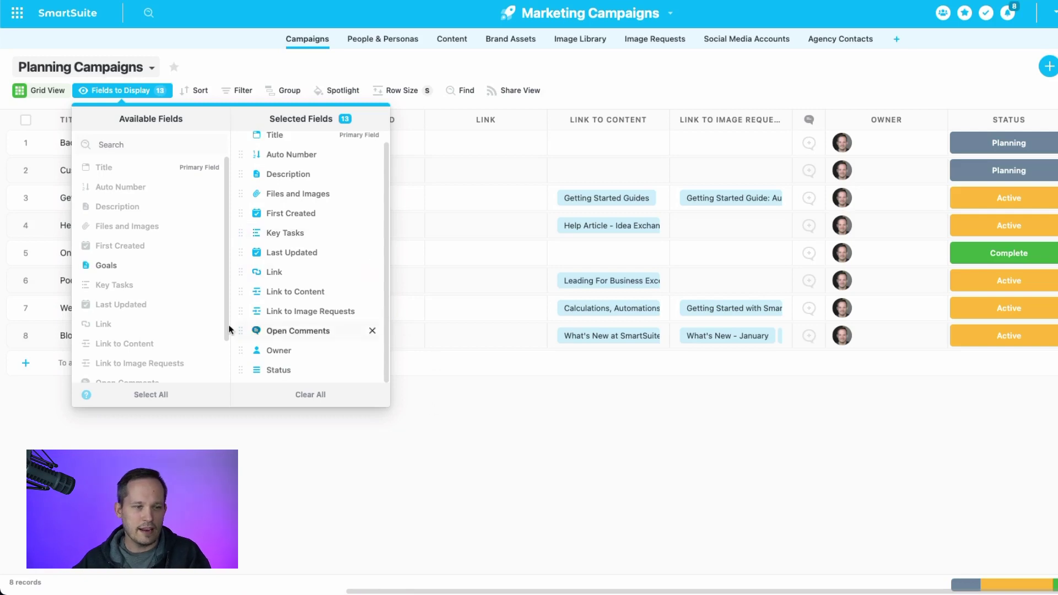
click(438, 446)
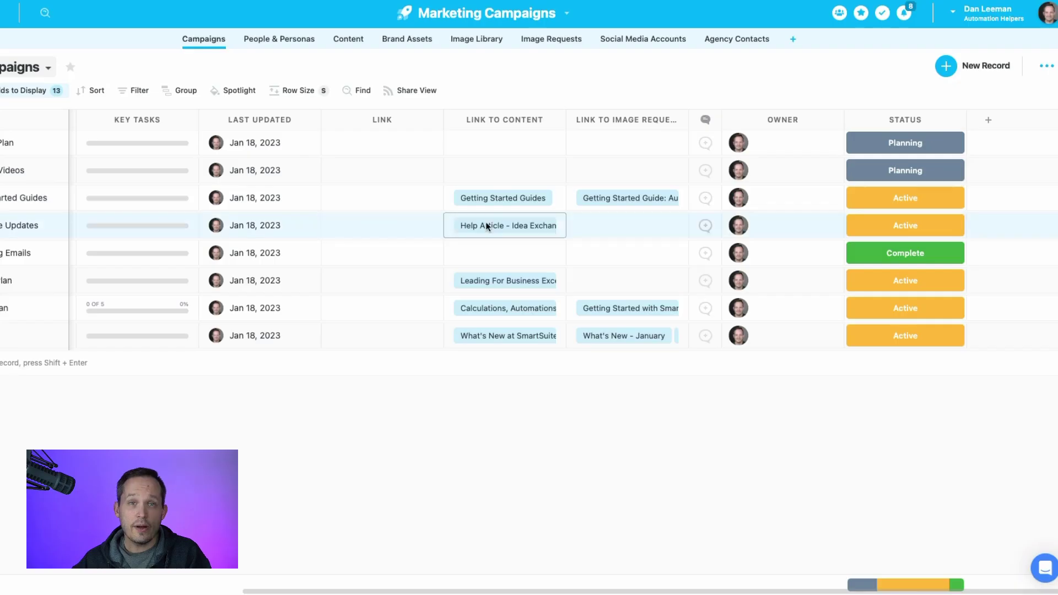
click(791, 209)
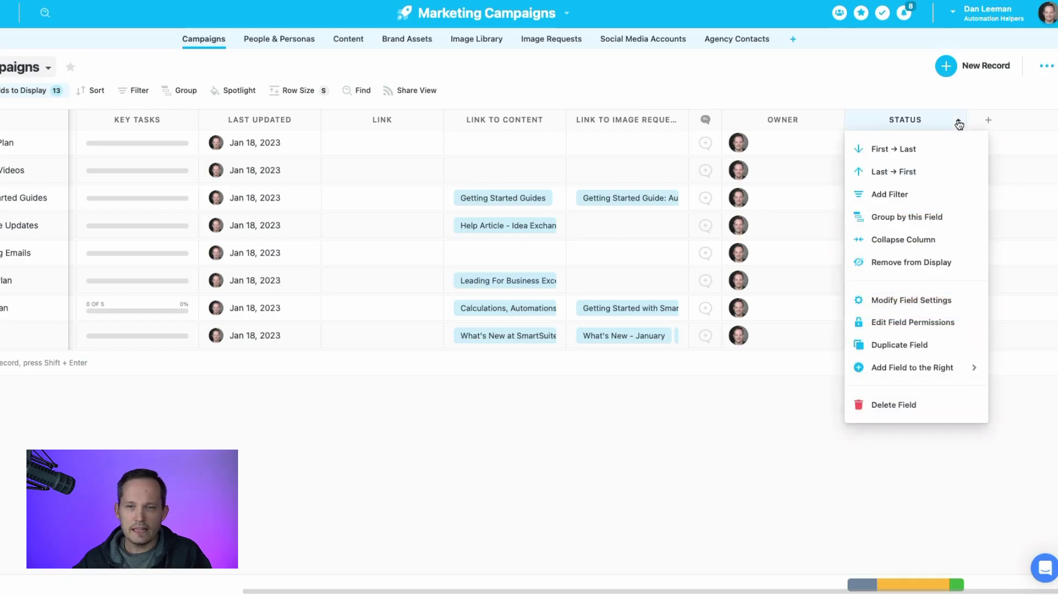
- Set the Status field's default value to Planning and save the field
click(935, 300)
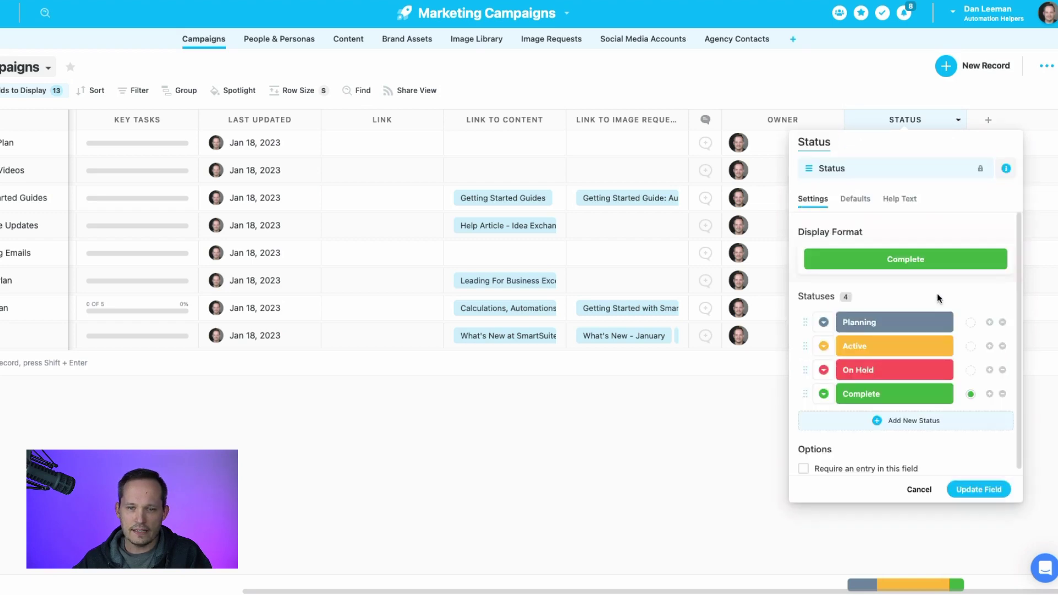
click(855, 199)
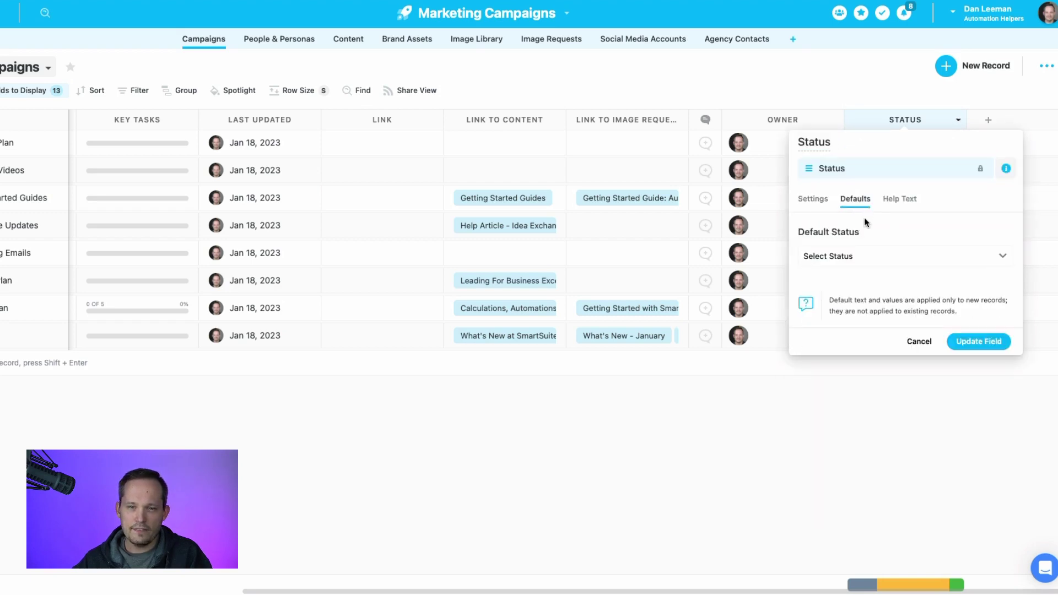
click(875, 256)
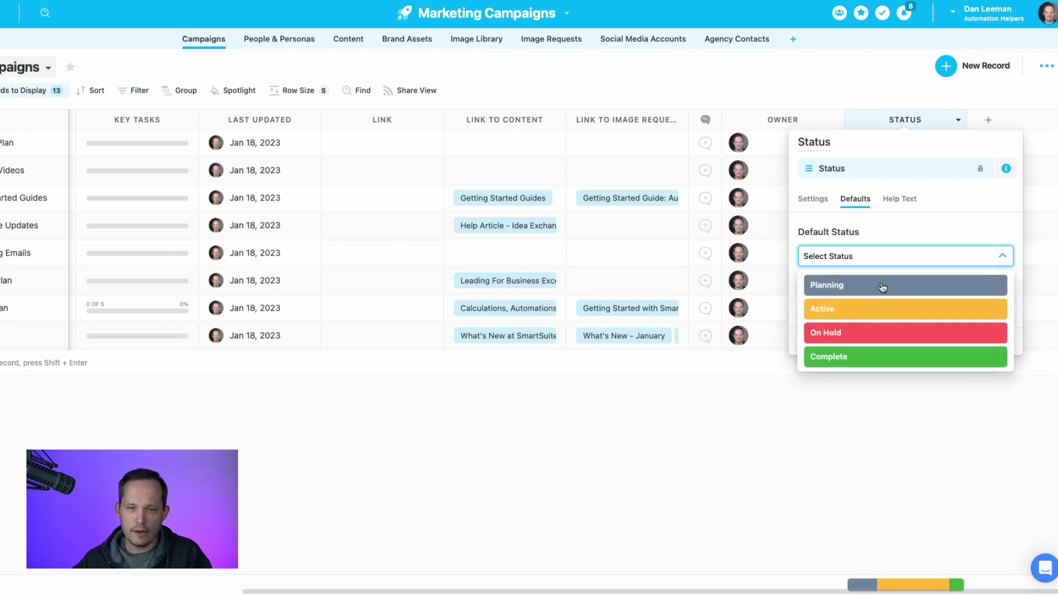
click(878, 287)
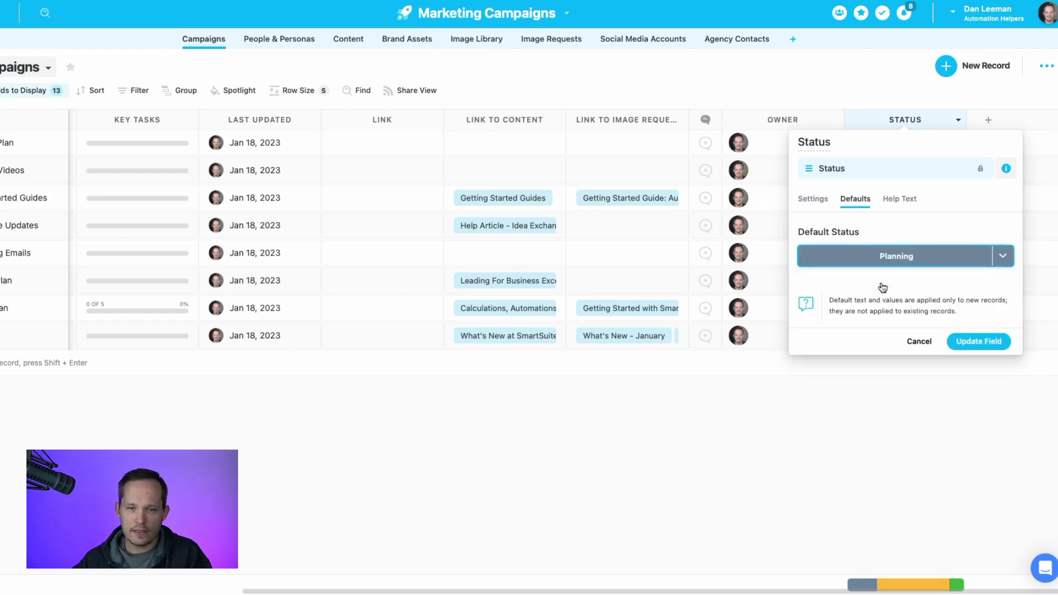
click(962, 342)
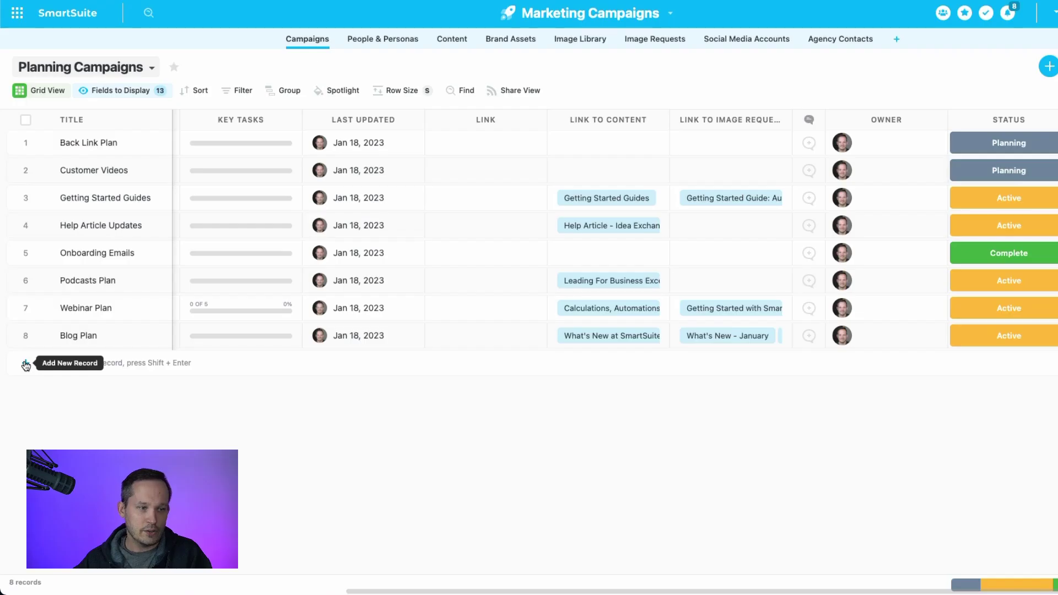
- Add a new campaign record at the bottom of the grid titled Podcast
click(26, 362)
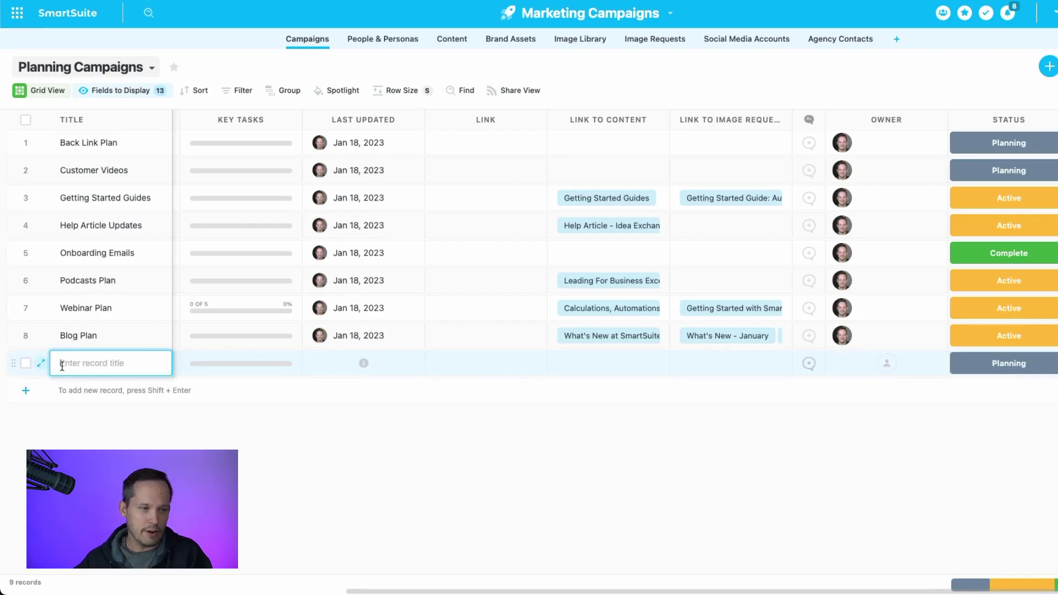
text(Podcast)
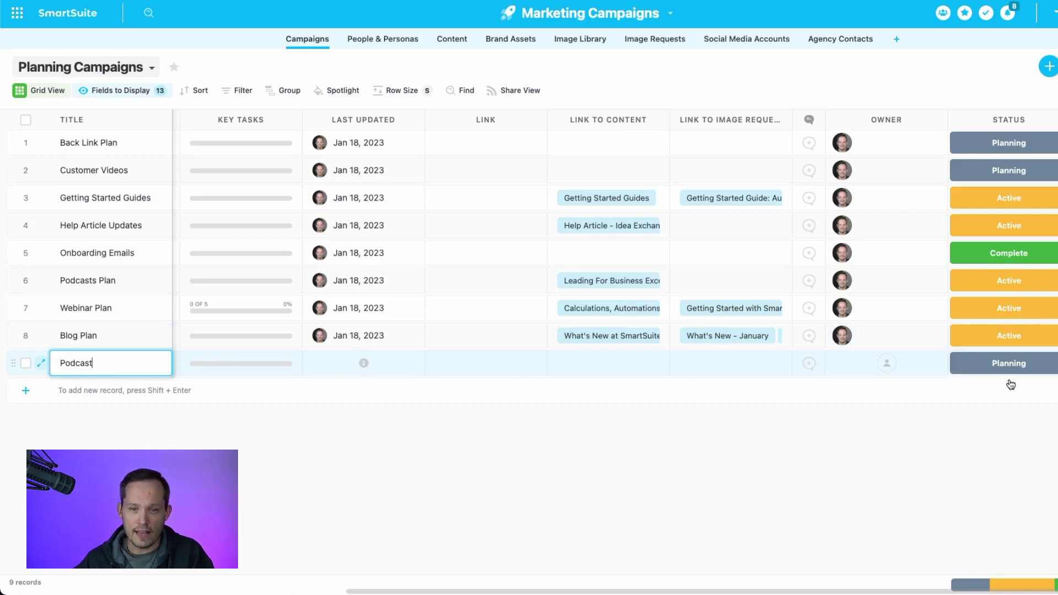
click(974, 444)
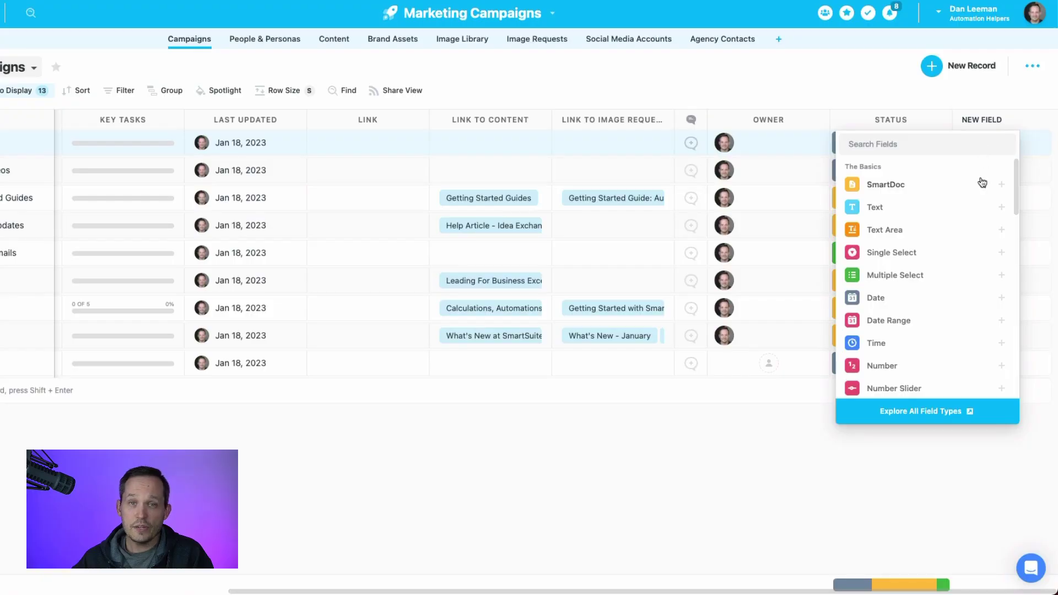
- Search the full field-type catalogue for 'currency' and choose the Currency type
scroll(981, 264, down, 1)
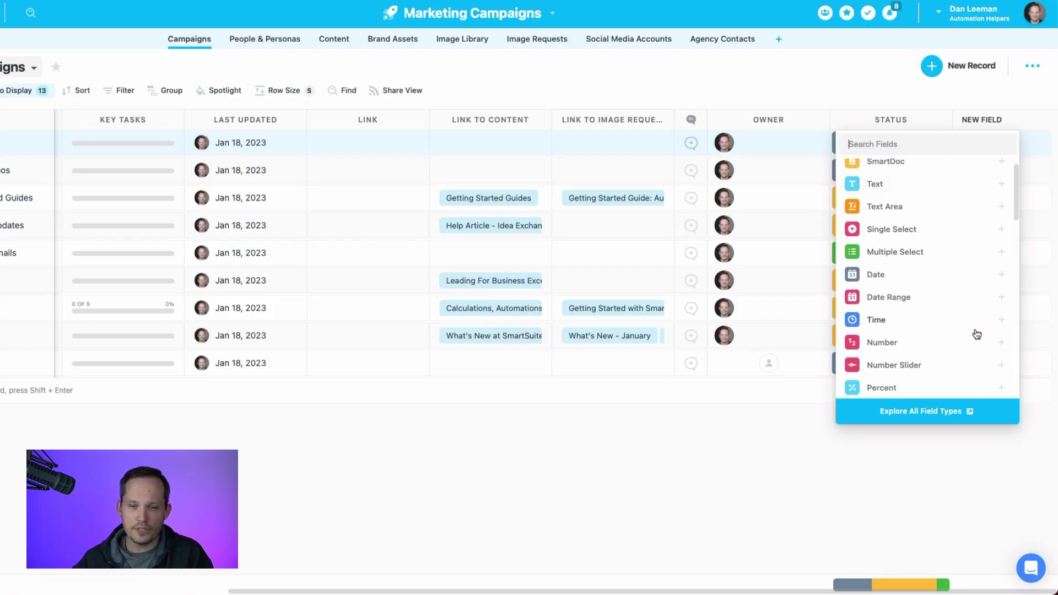
click(948, 412)
scroll(508, 237, down, 1)
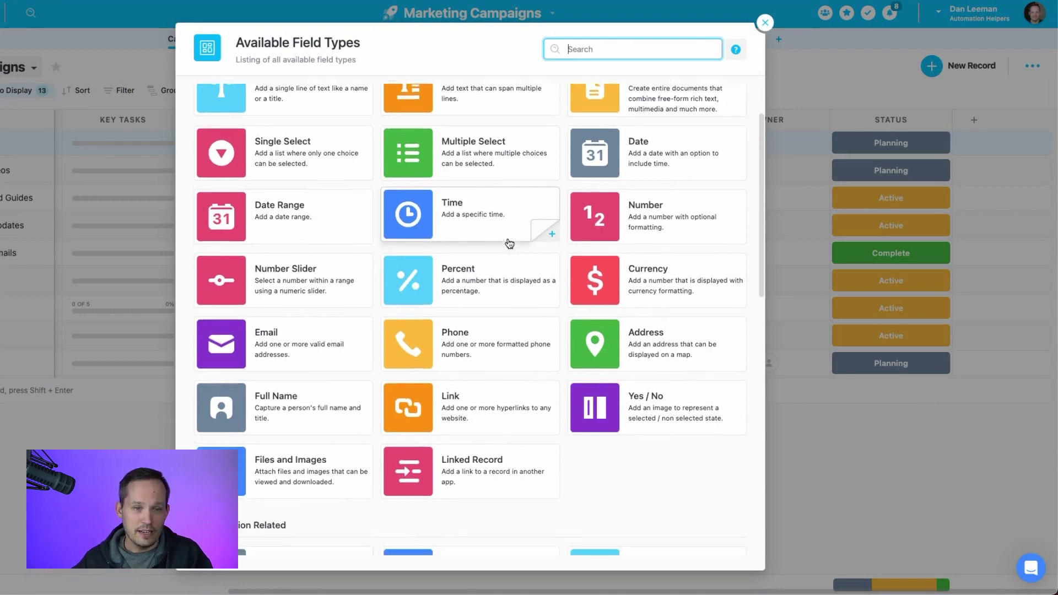
scroll(509, 244, down, 2)
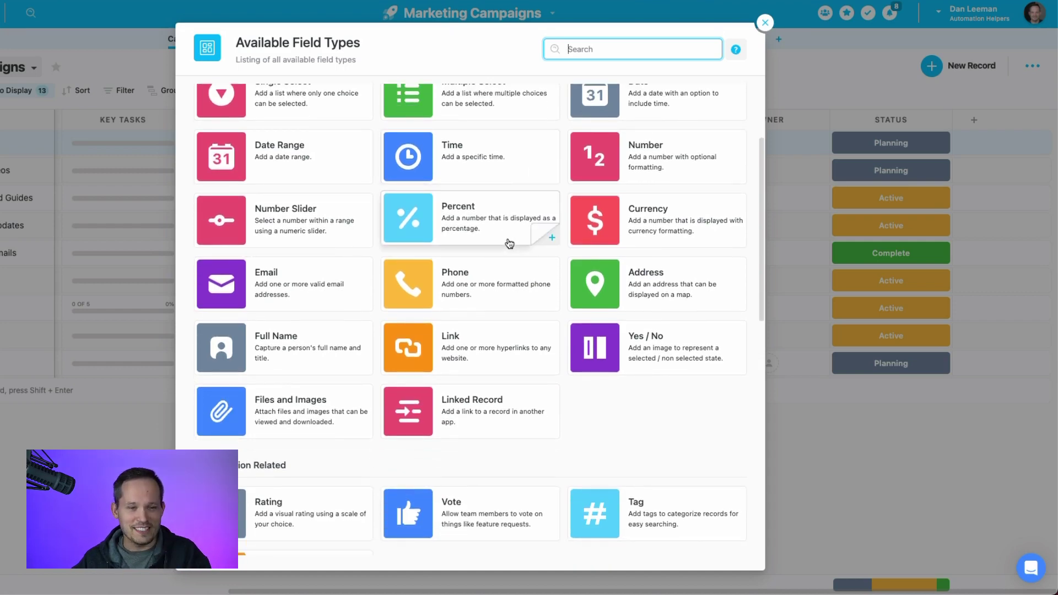
scroll(510, 244, up, 4)
text(curren)
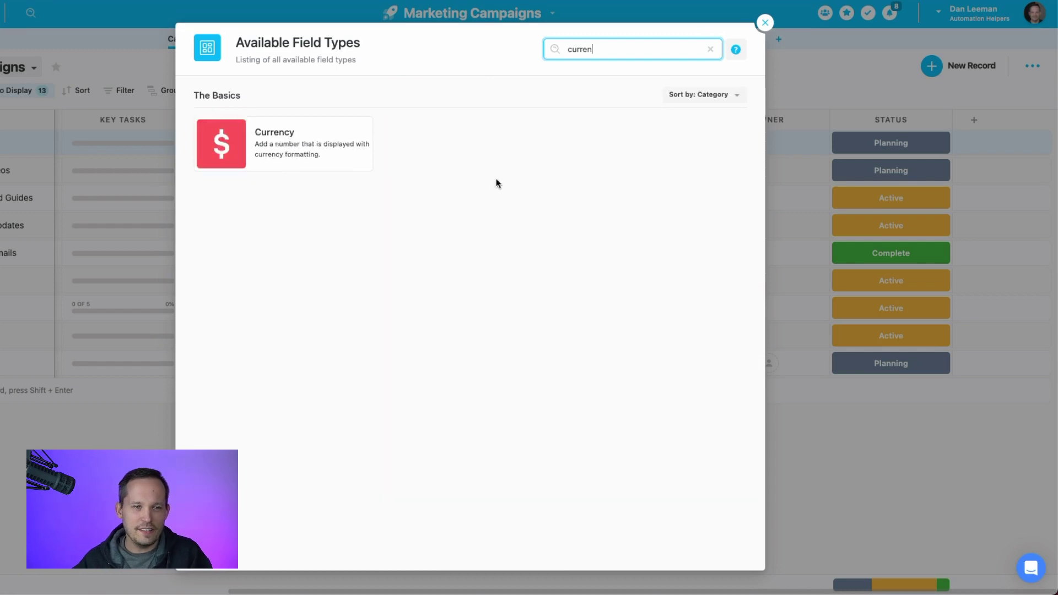
click(353, 152)
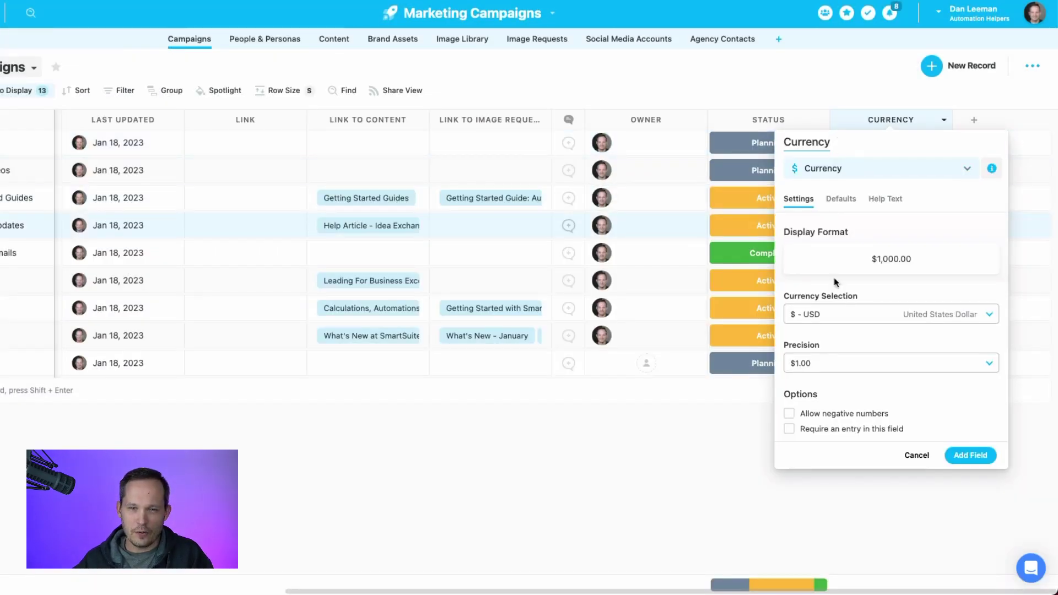
- Name the currency field Budget with $1 whole-dollar precision, add it, and select the first Budget cell
double_click(843, 141)
text(Budget)
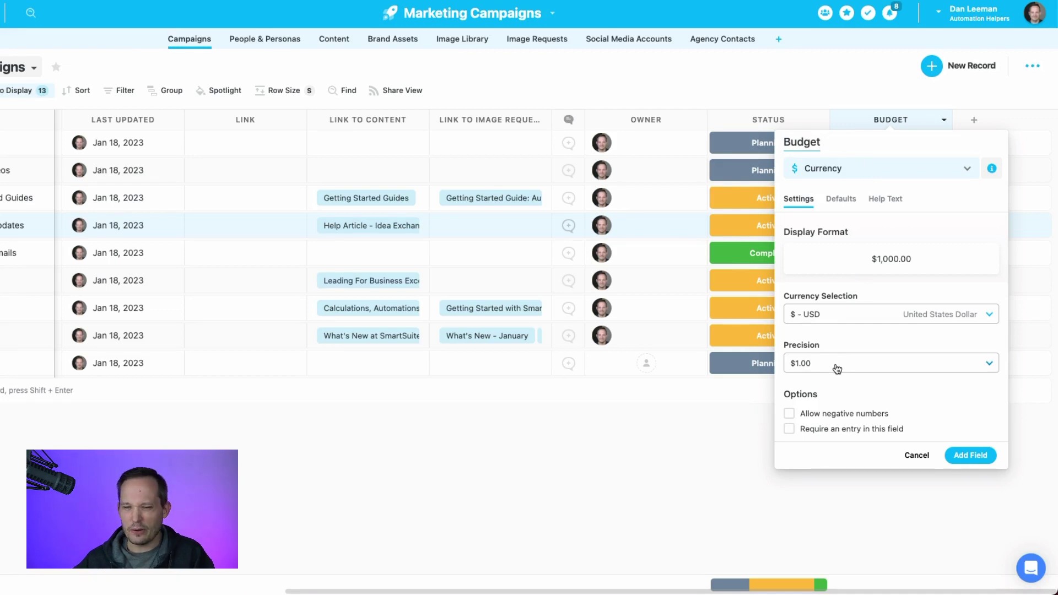
click(837, 368)
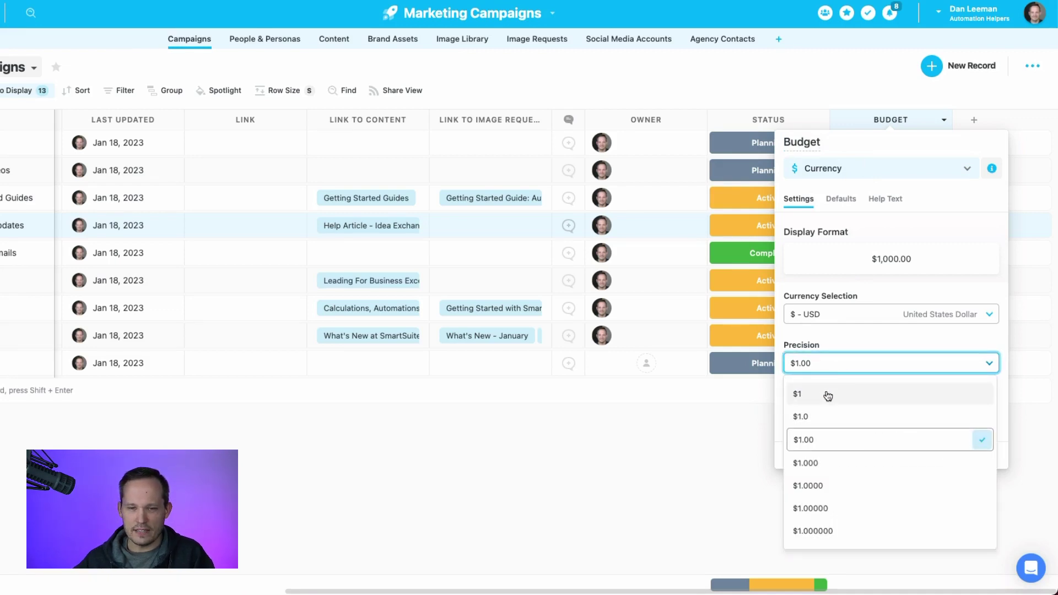
click(827, 396)
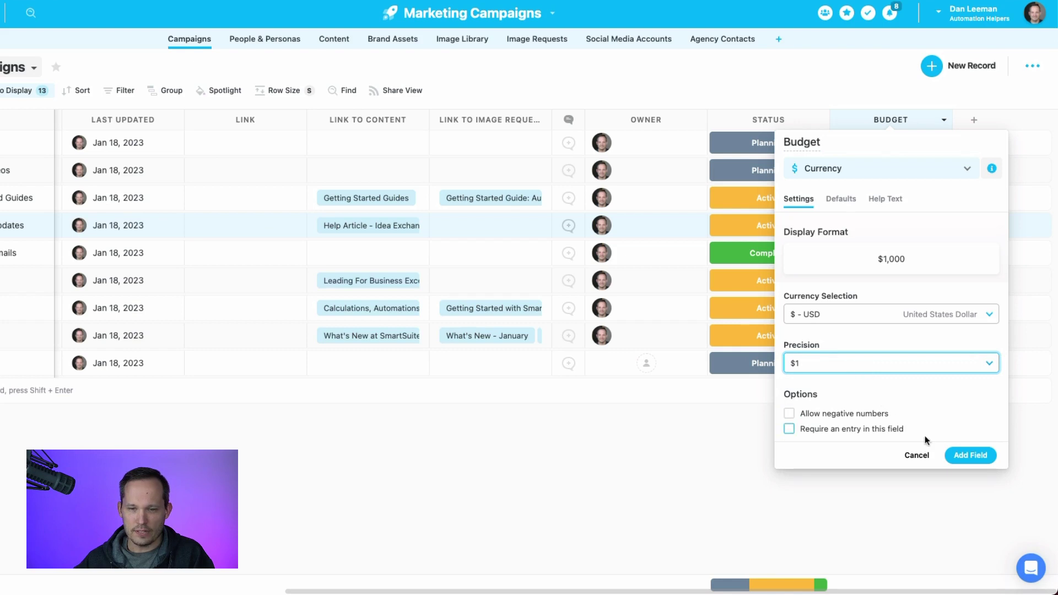
click(962, 459)
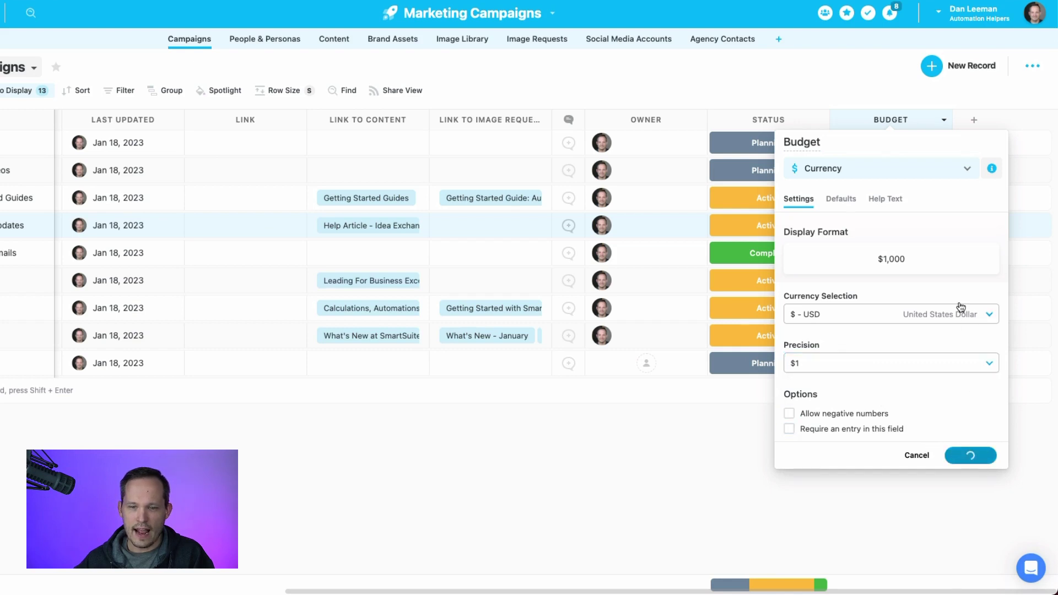
click(894, 144)
click(893, 145)
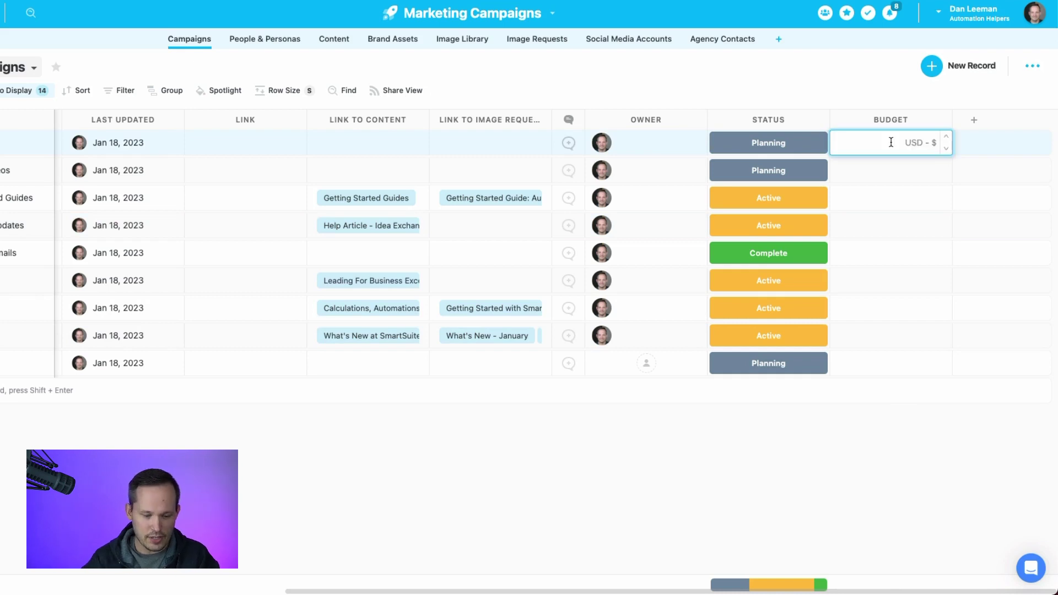
- Give Back Link Plan a 500 budget, then rename the Budget field to Amount
click(834, 477)
click(875, 374)
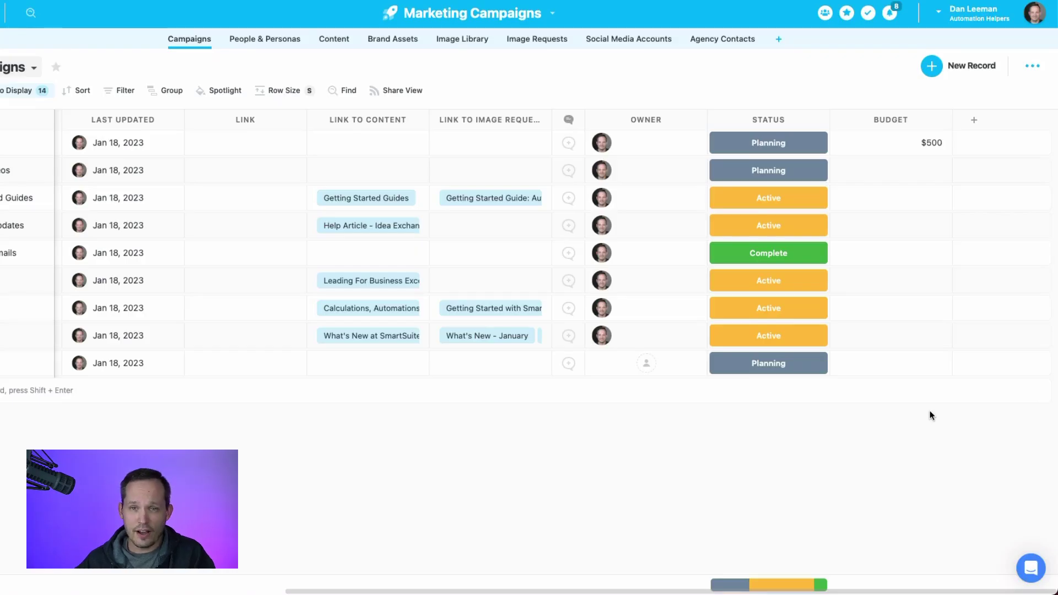
click(893, 117)
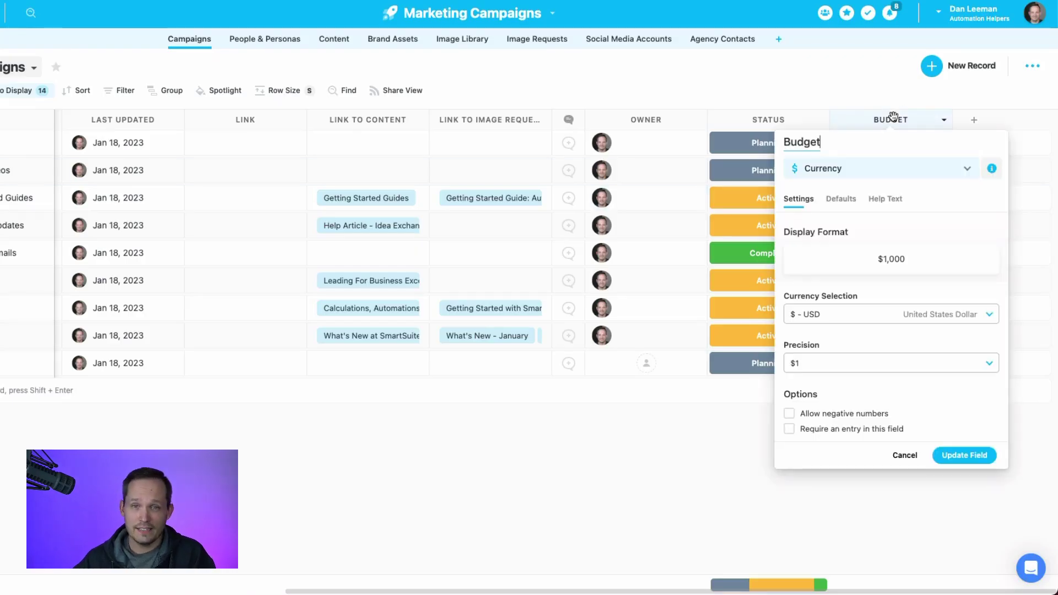
key(BackSpace)
key(BackSpace)
key(BackSpace)
key(BackSpace)
key(BackSpace)
key(BackSpace)
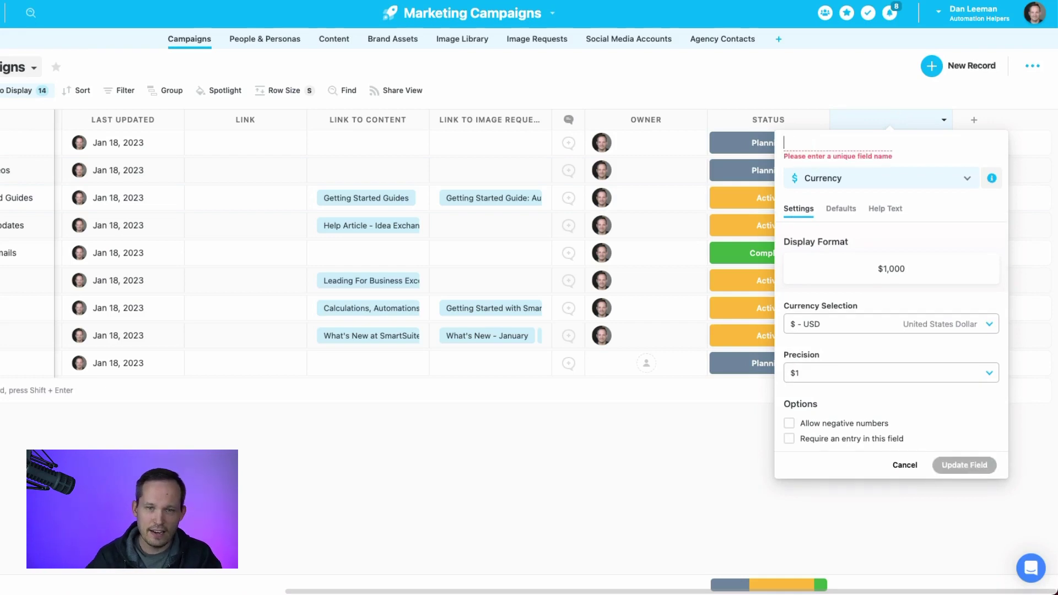
text(Amount)
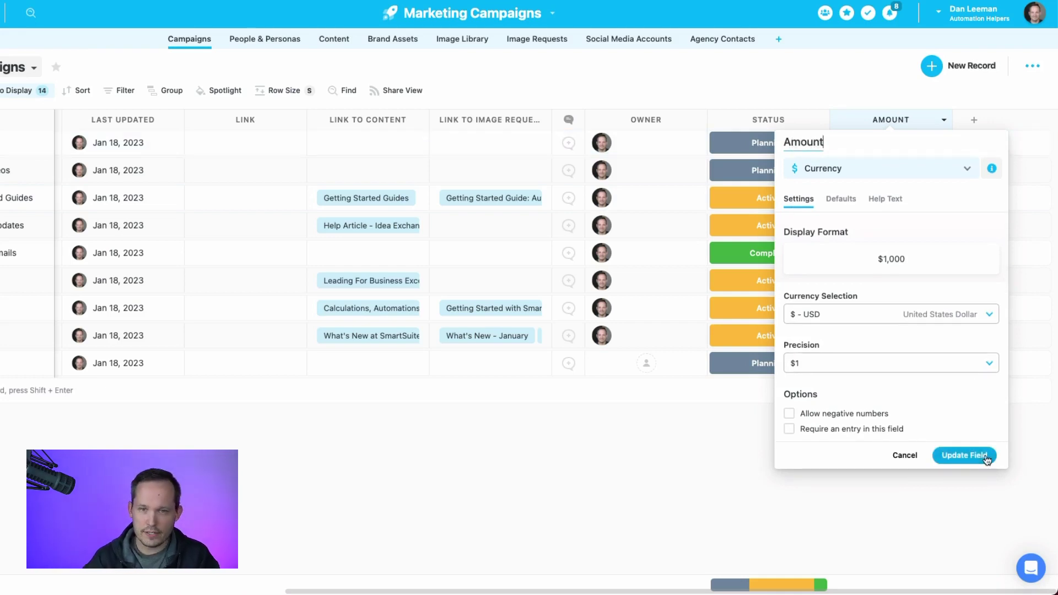
click(980, 456)
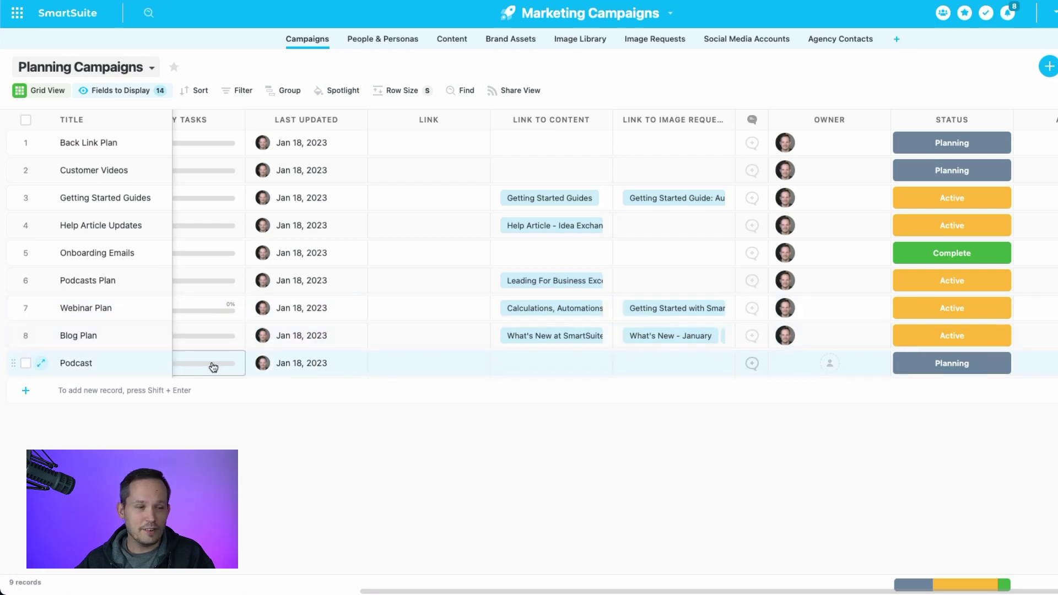
click(406, 242)
click(409, 236)
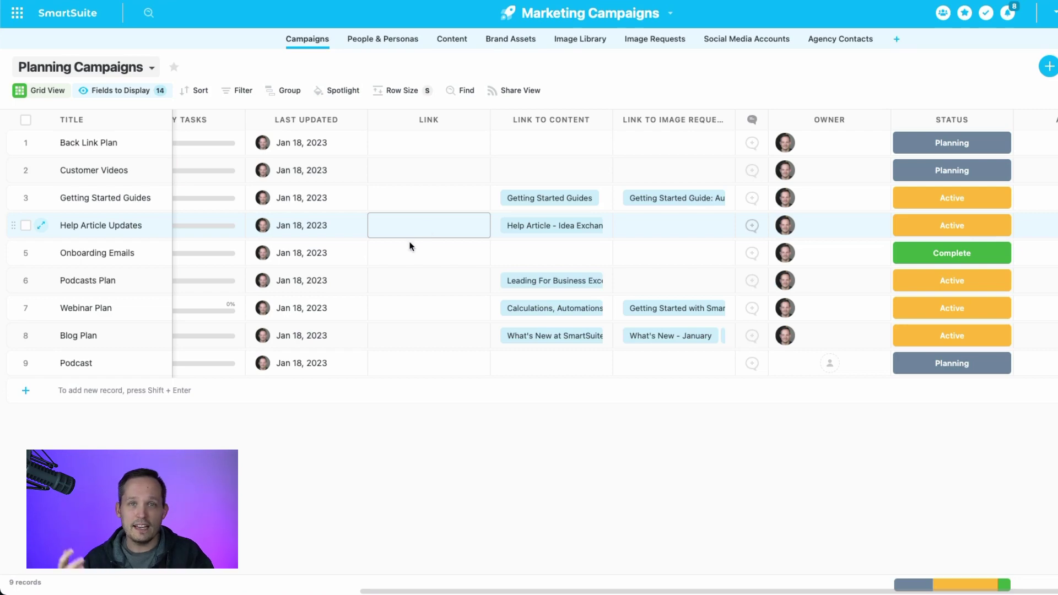
click(176, 326)
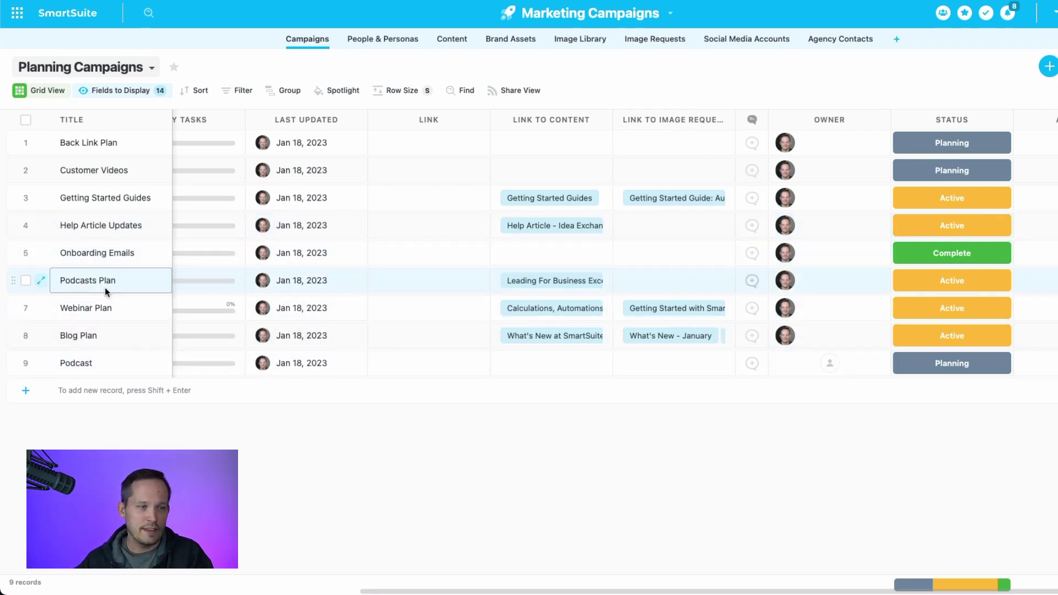
- Open row 4's Help Article Updates record and expand Supporting Documents / Files to reveal Amount
click(41, 228)
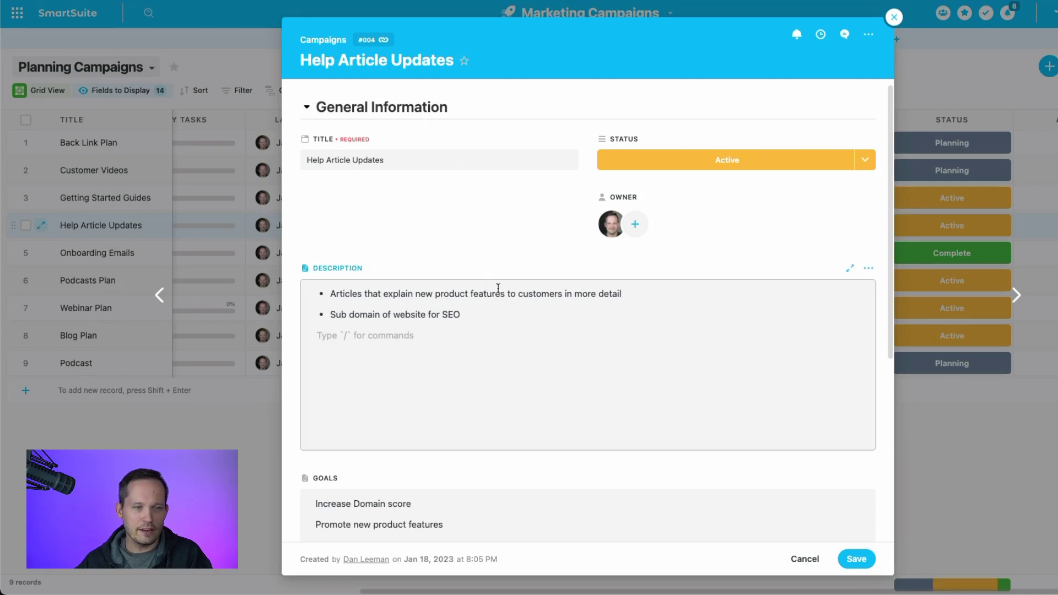
scroll(498, 289, down, 1)
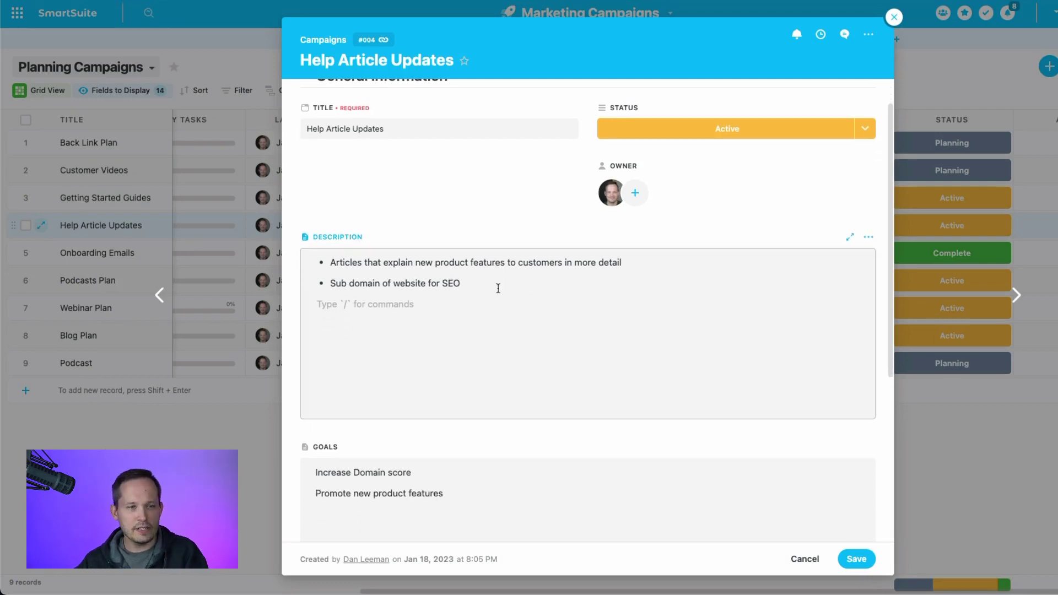
scroll(499, 288, down, 2)
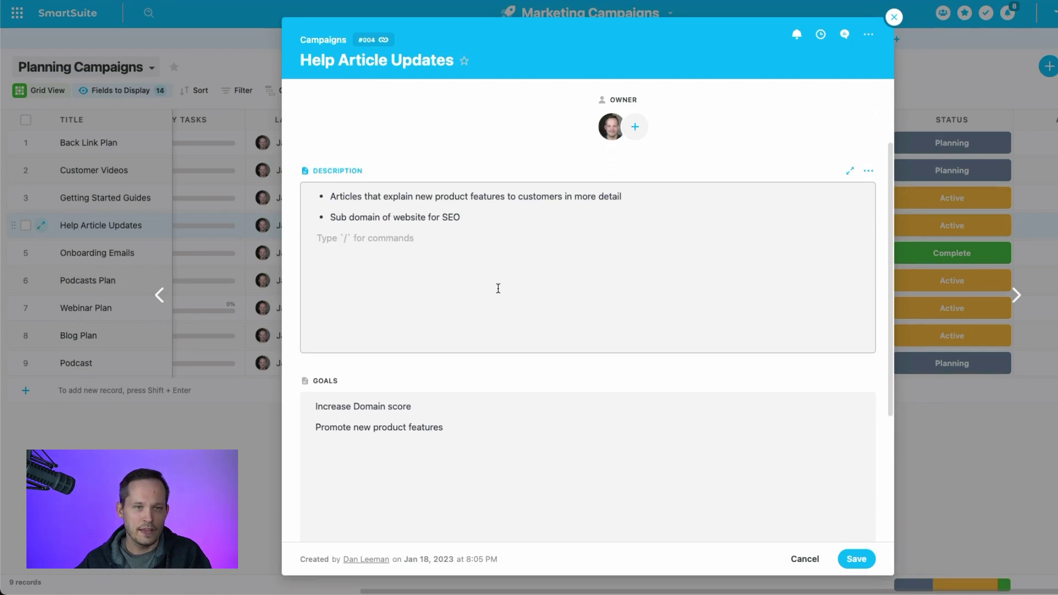
scroll(498, 288, up, 3)
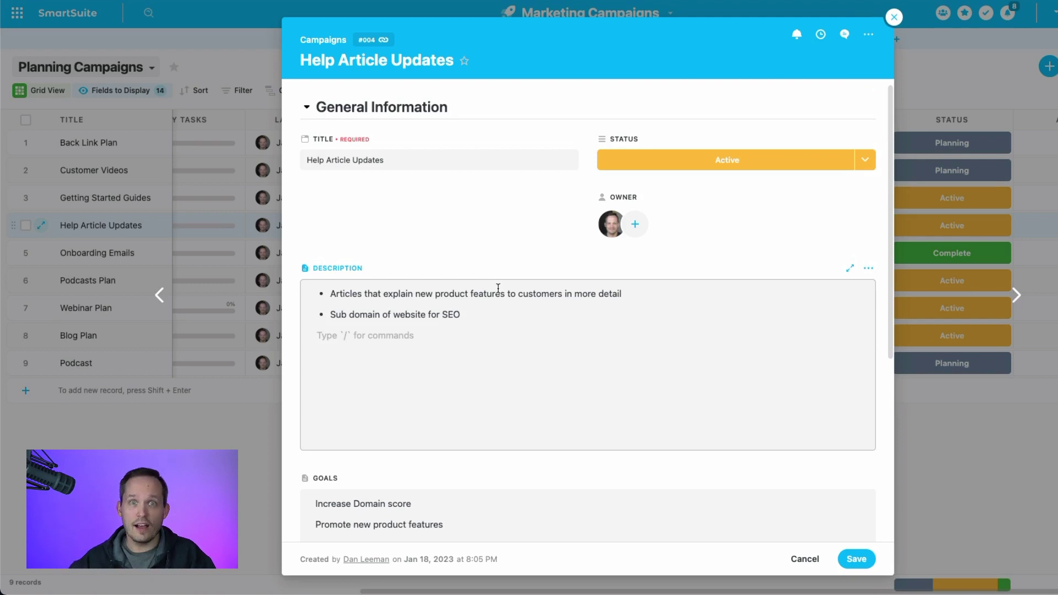
scroll(498, 288, down, 5)
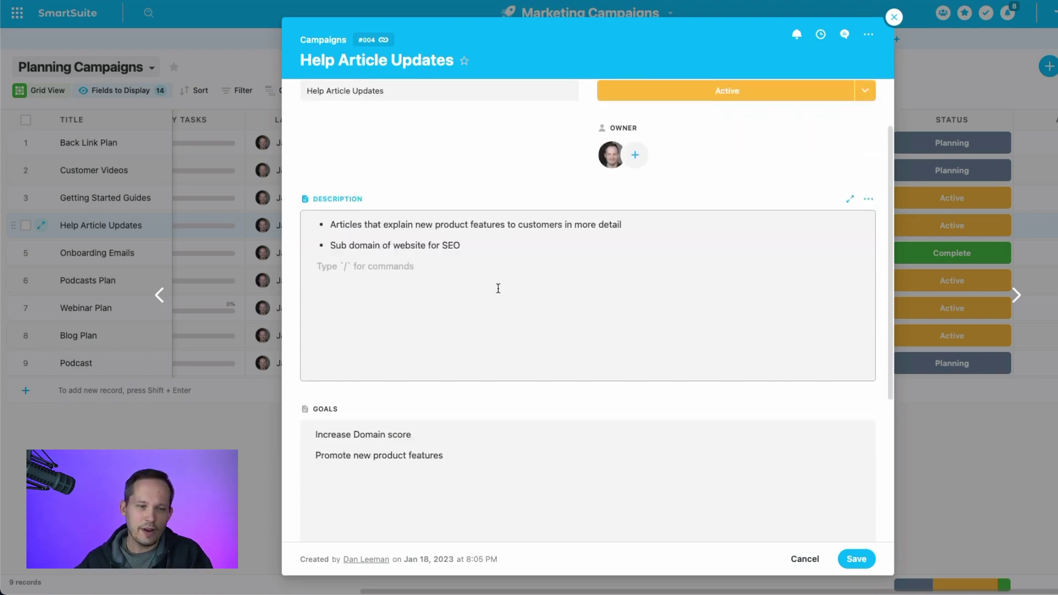
scroll(499, 288, down, 2)
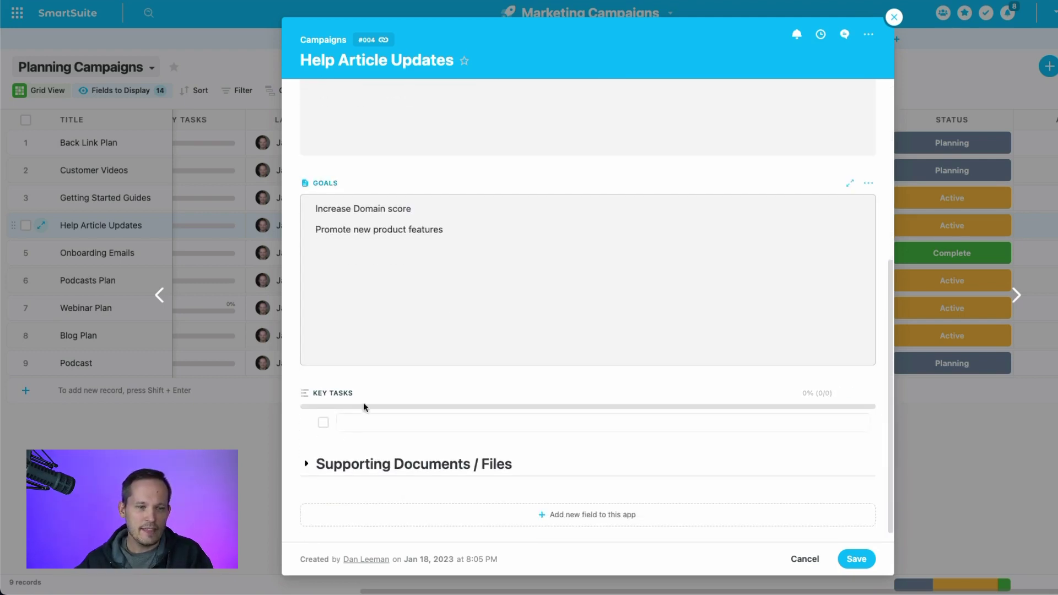
click(307, 466)
scroll(488, 396, down, 5)
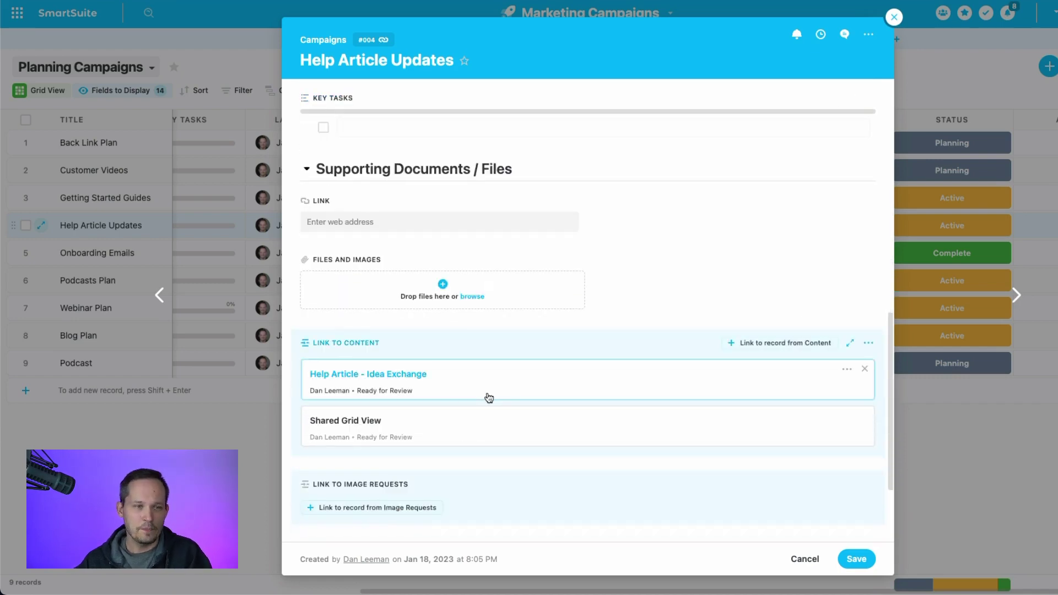
scroll(498, 352, down, 2)
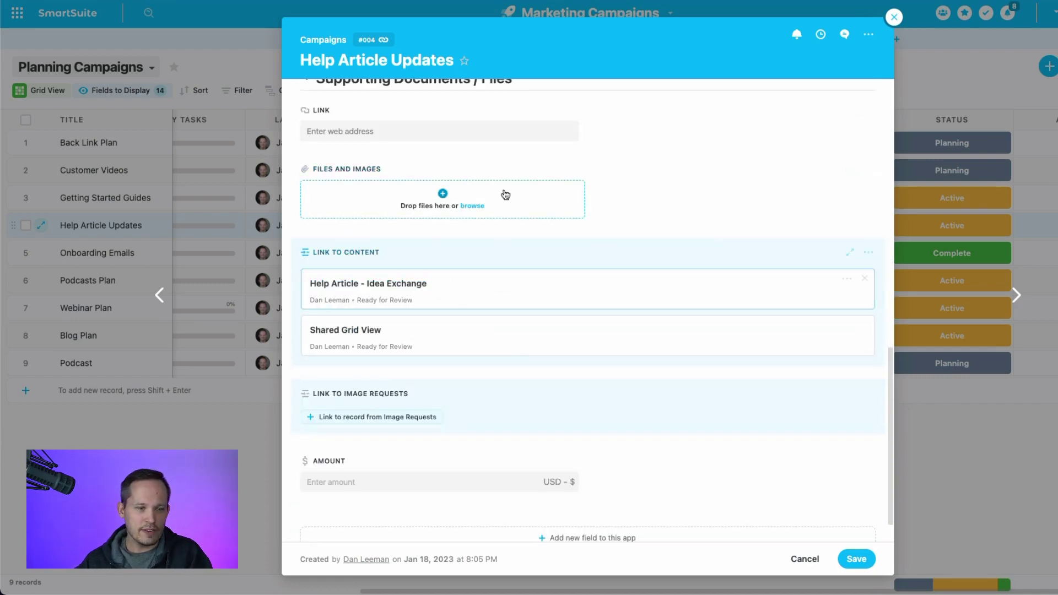
scroll(456, 283, down, 1)
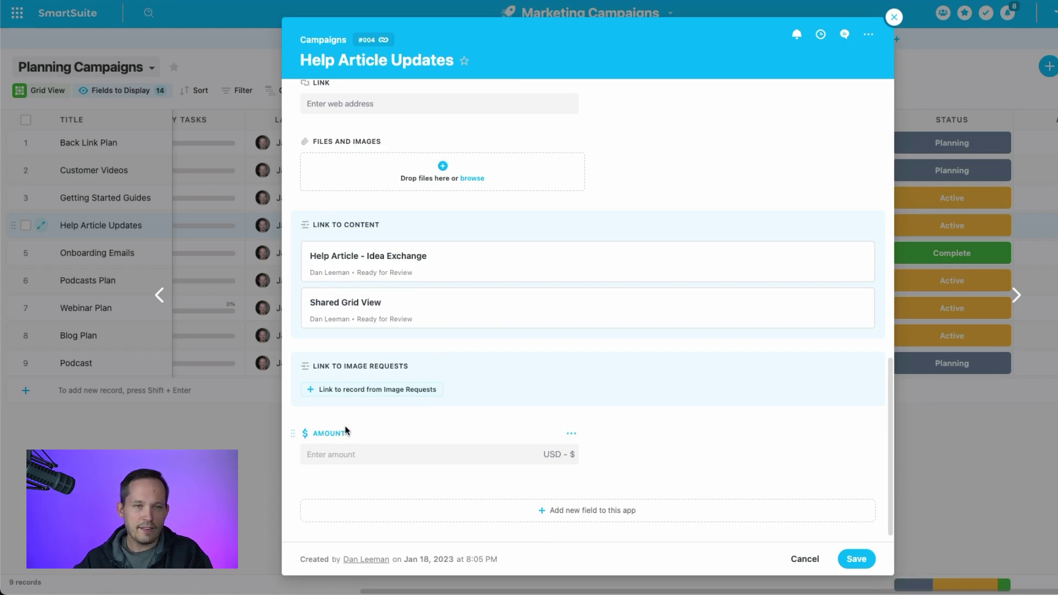
- Add a new section titled Financials above the Amount field
click(571, 434)
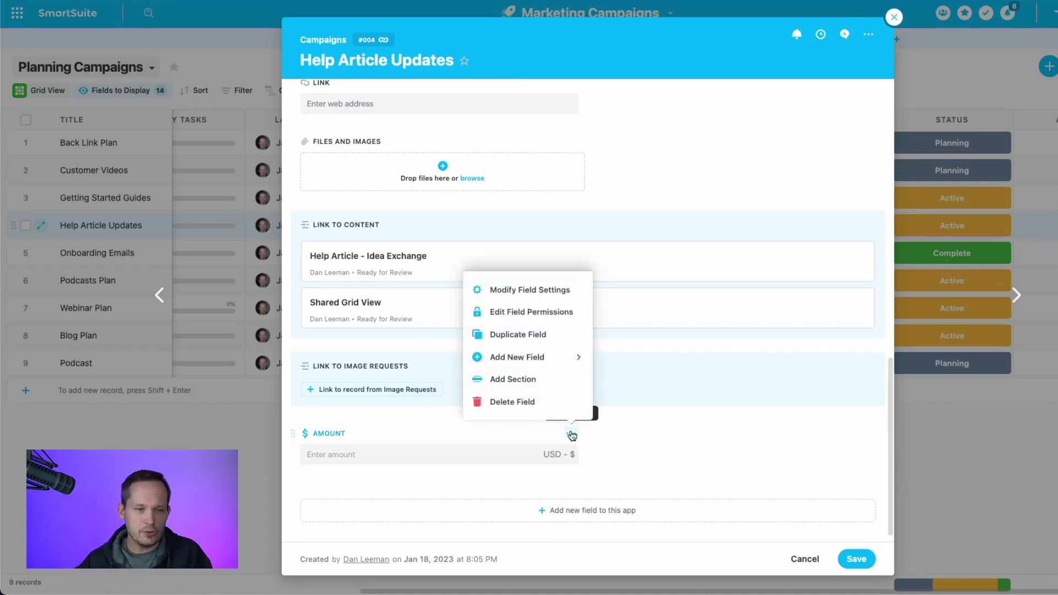
click(532, 383)
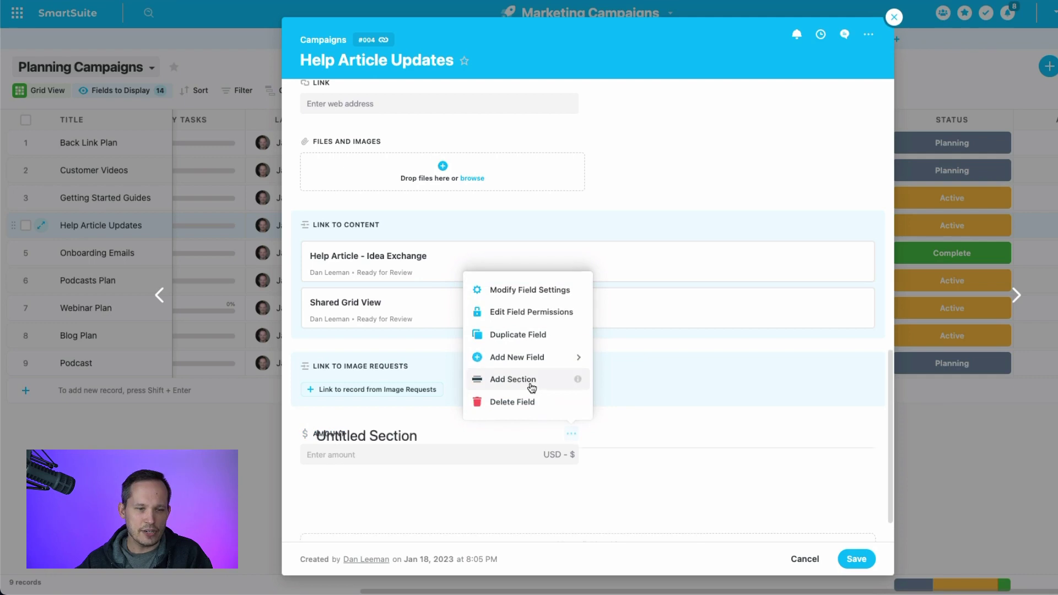
click(386, 432)
text(Financials)
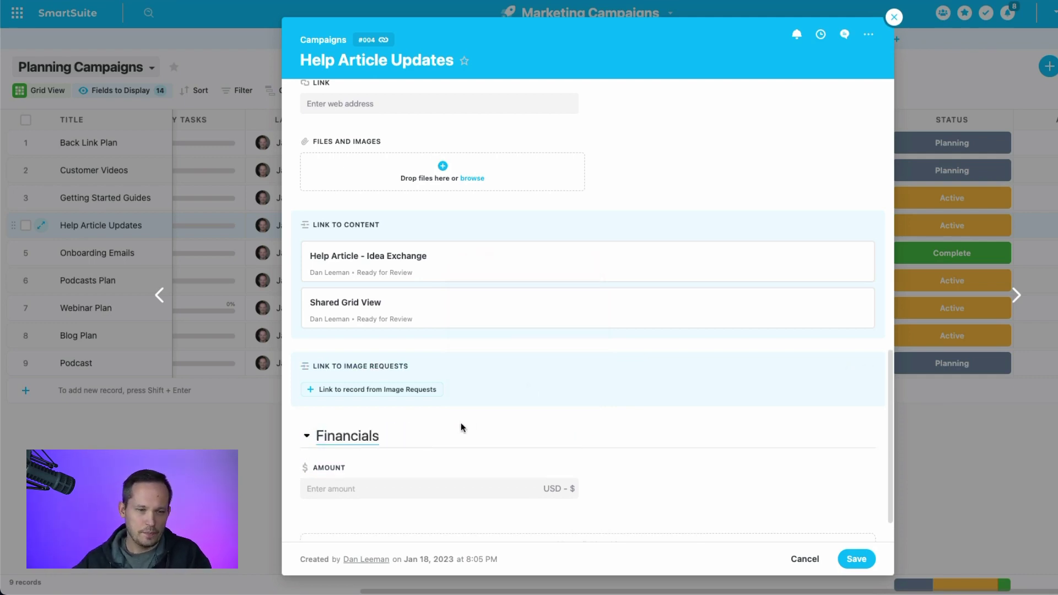
key(Return)
scroll(509, 428, up, 2)
scroll(661, 440, down, 3)
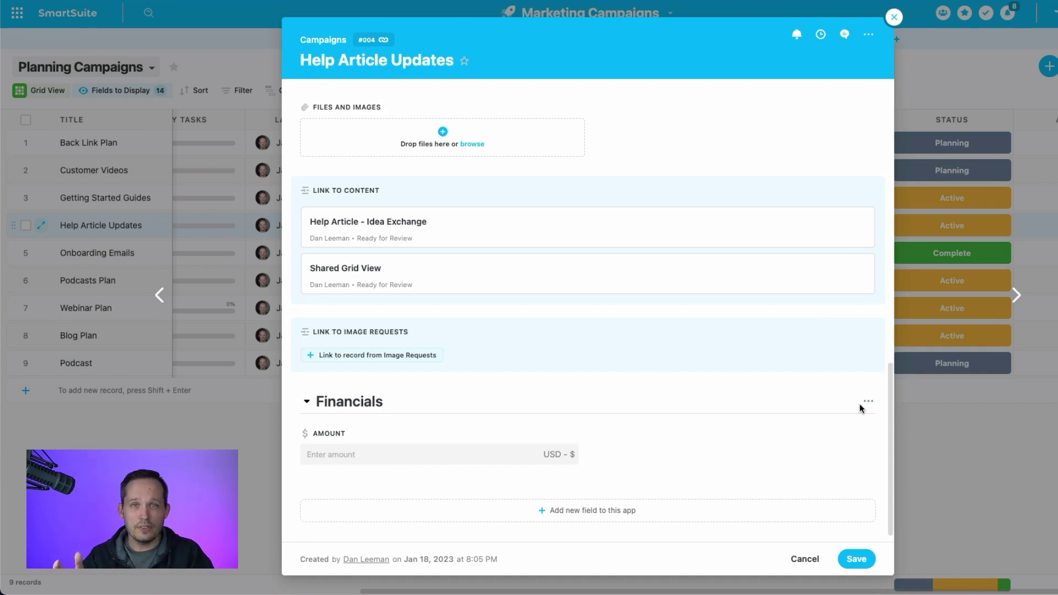
- Make Financials and Supporting Documents / Files collapsed by default, then close the record
click(868, 402)
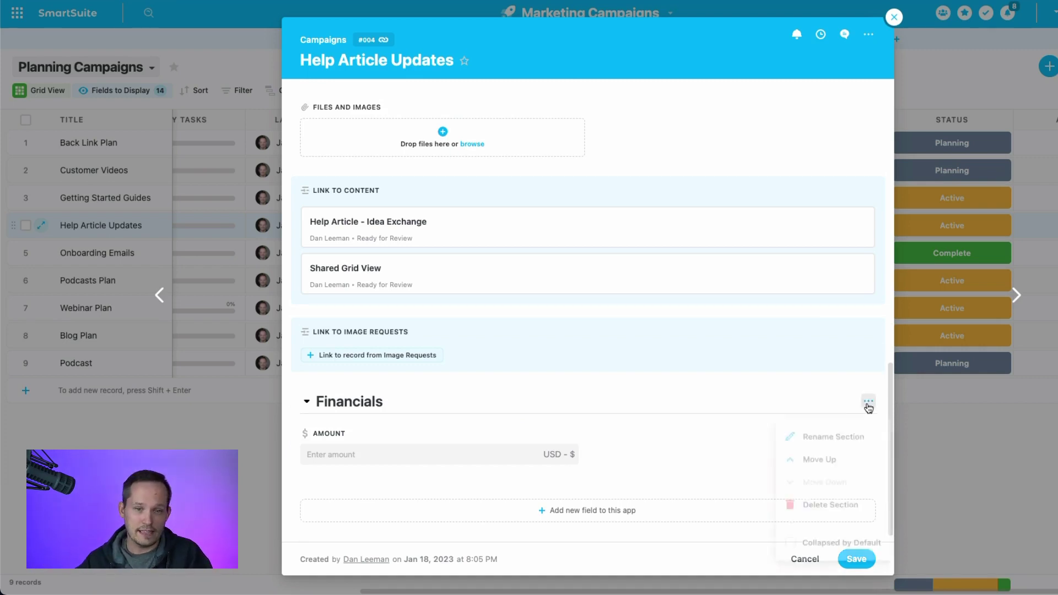
click(843, 538)
click(742, 425)
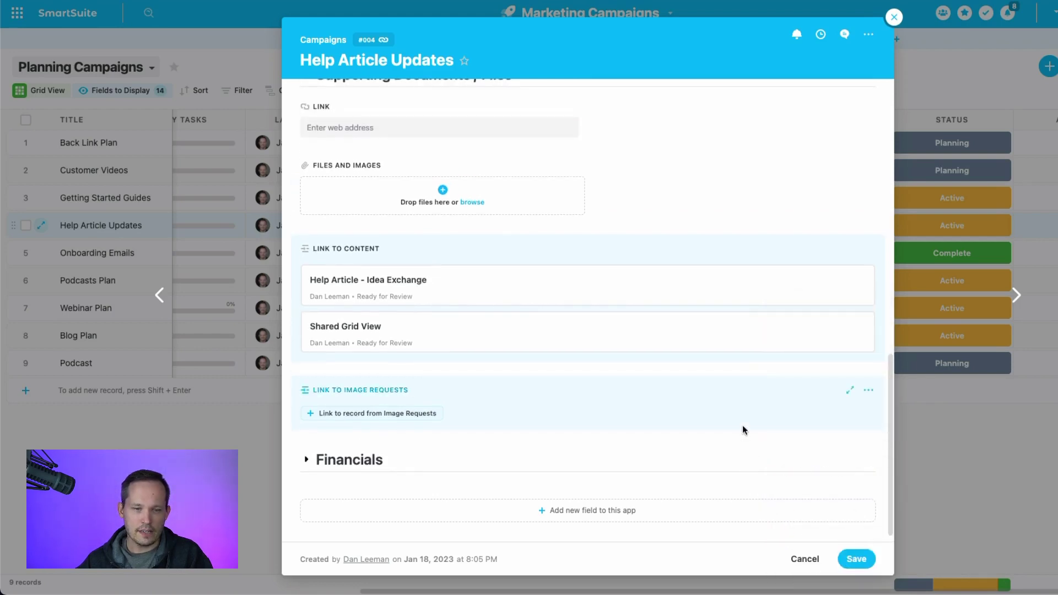
scroll(820, 320, up, 3)
click(868, 244)
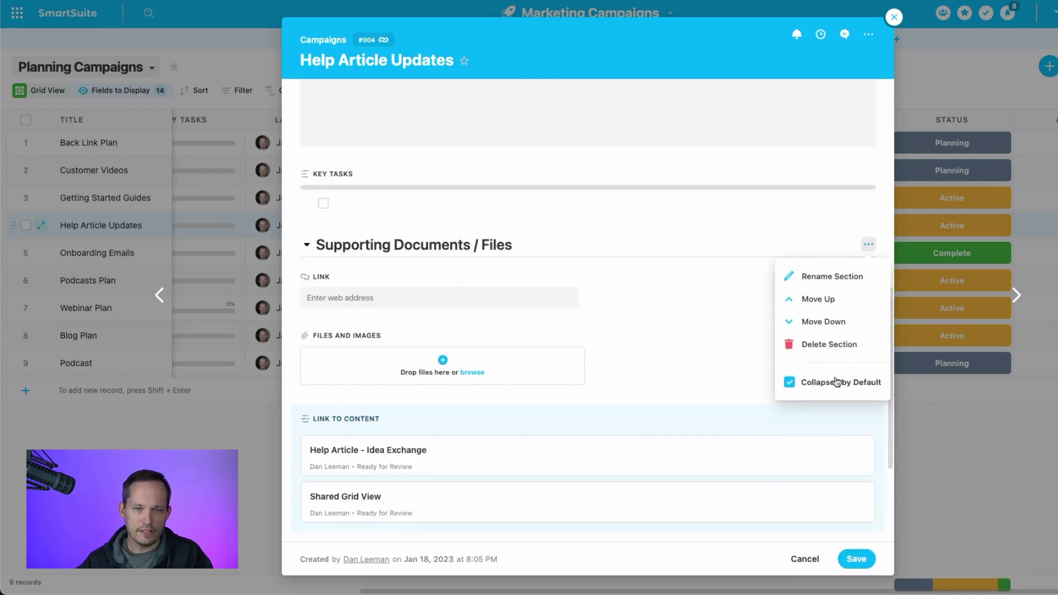
click(742, 231)
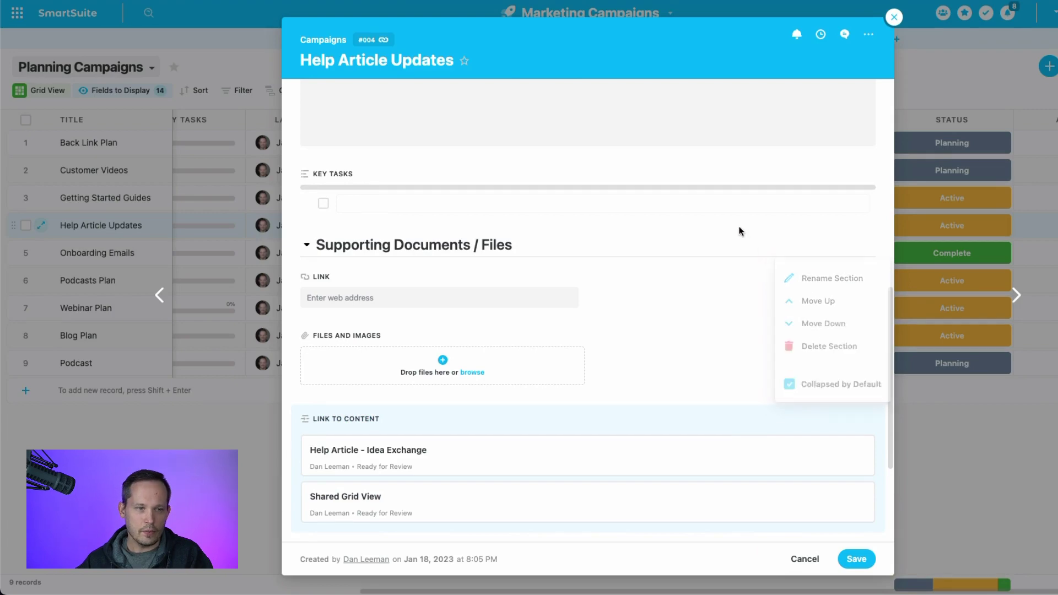
click(894, 17)
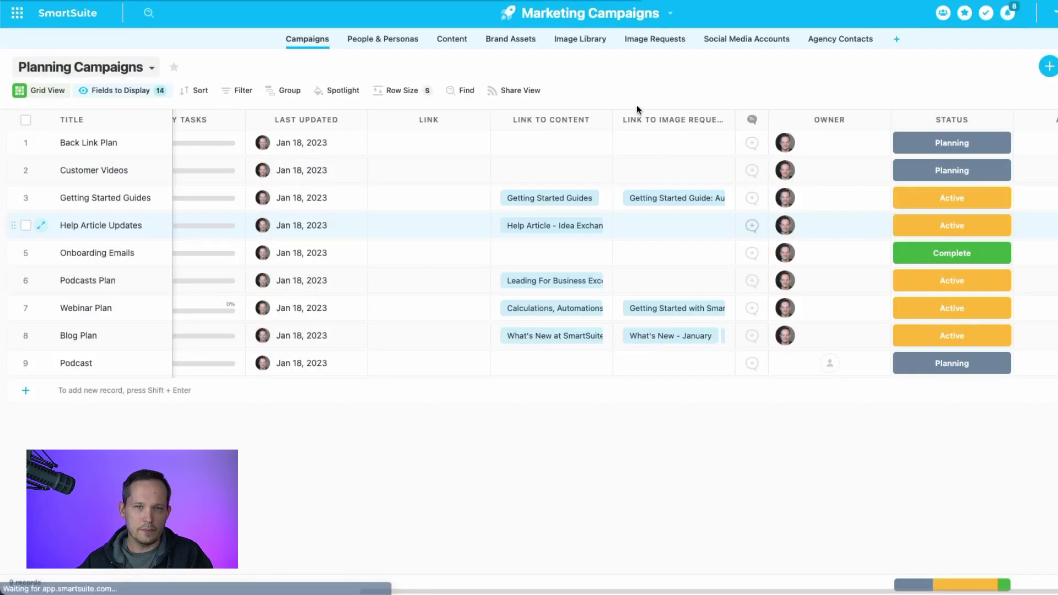
click(40, 224)
scroll(469, 340, down, 6)
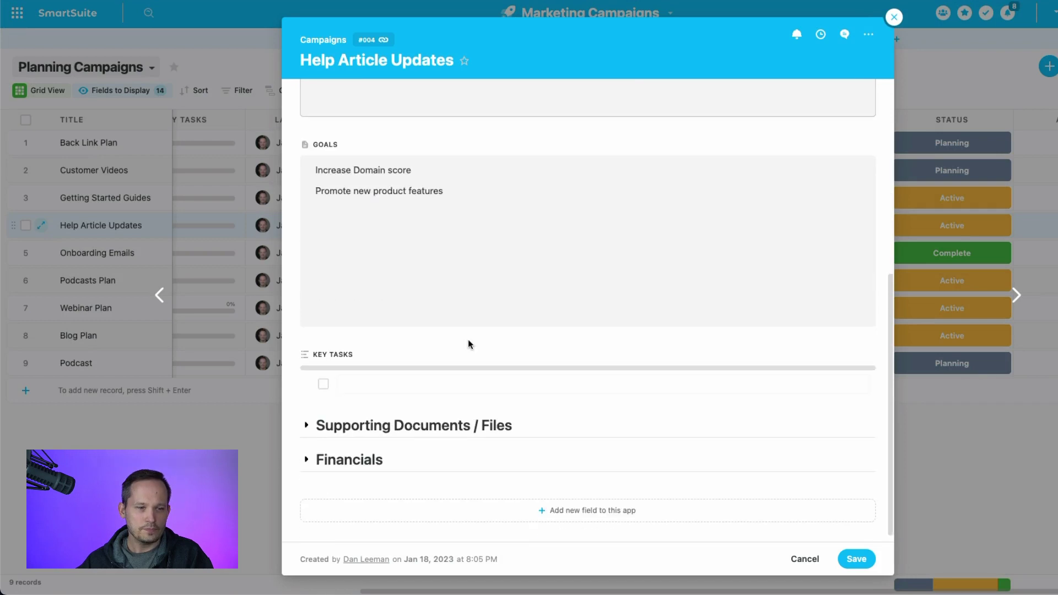
scroll(417, 215, up, 6)
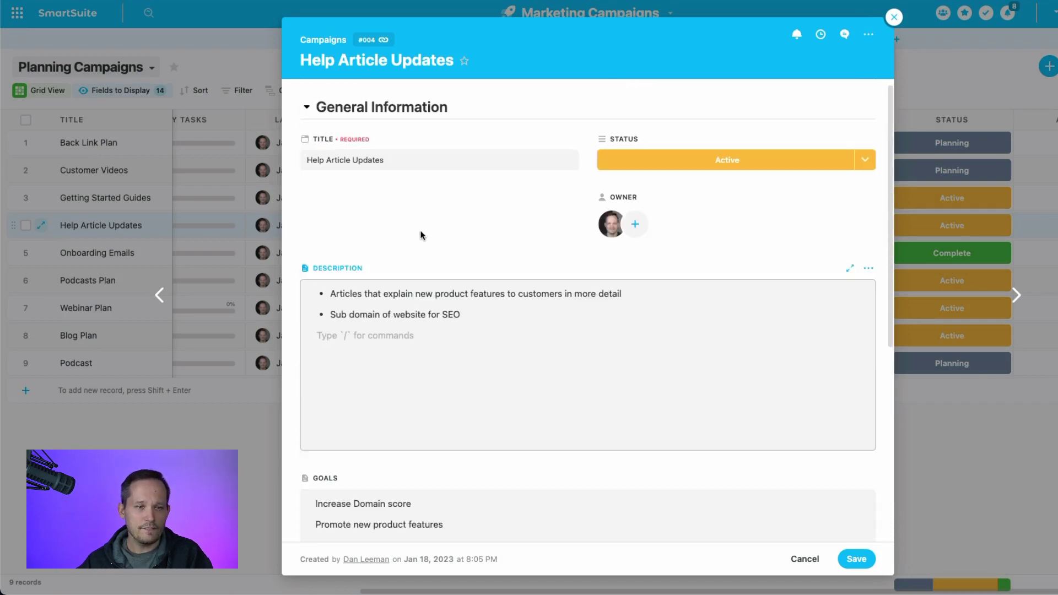
scroll(421, 235, down, 6)
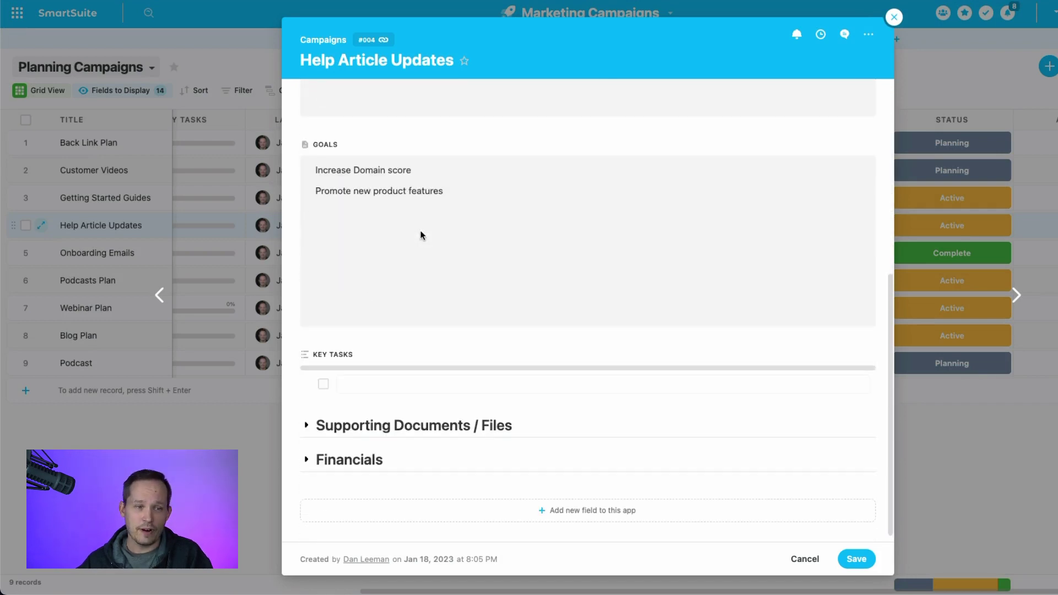
click(307, 459)
scroll(423, 422, down, 1)
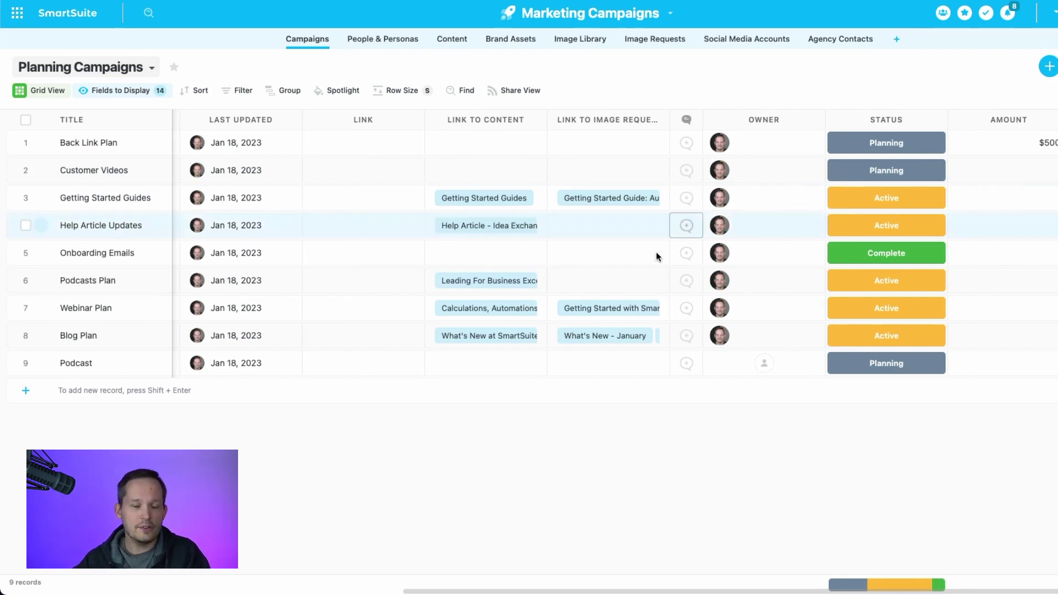
- Delete the Current Marketing Plans view from the Campaigns view list, confirming the deletion
click(151, 68)
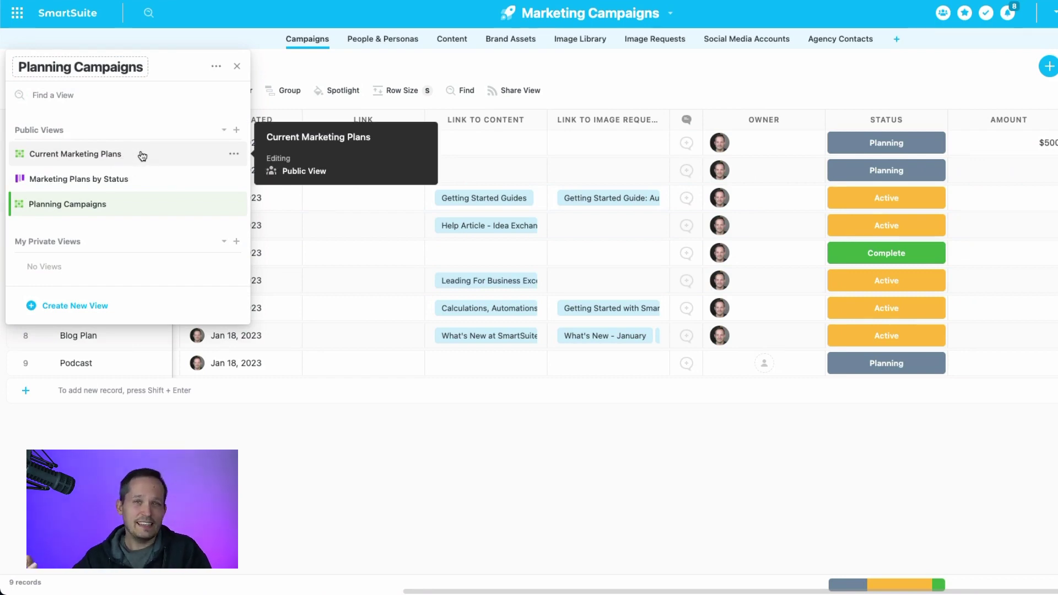
click(234, 155)
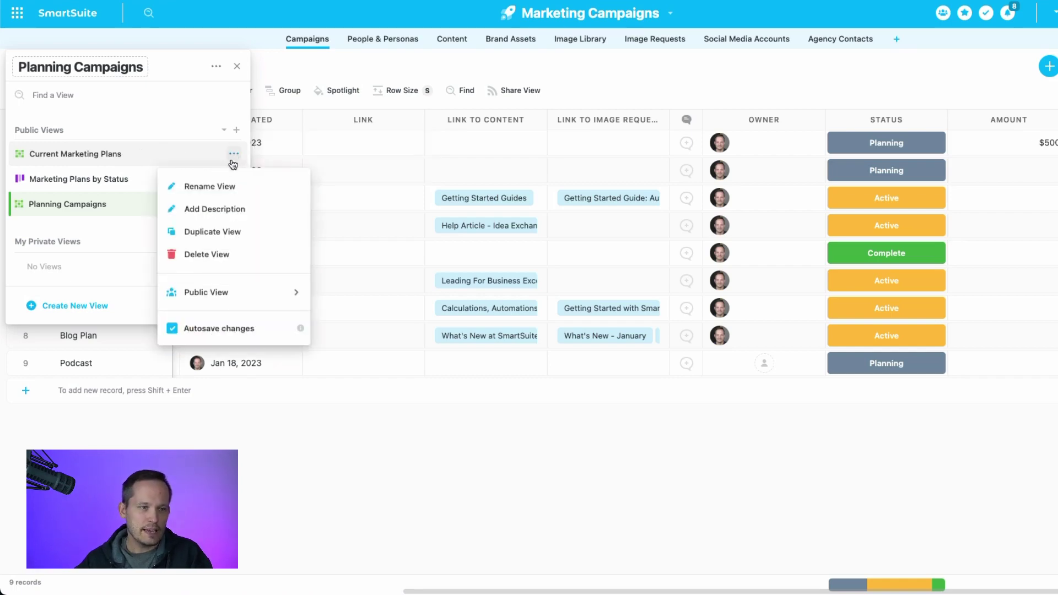
click(213, 255)
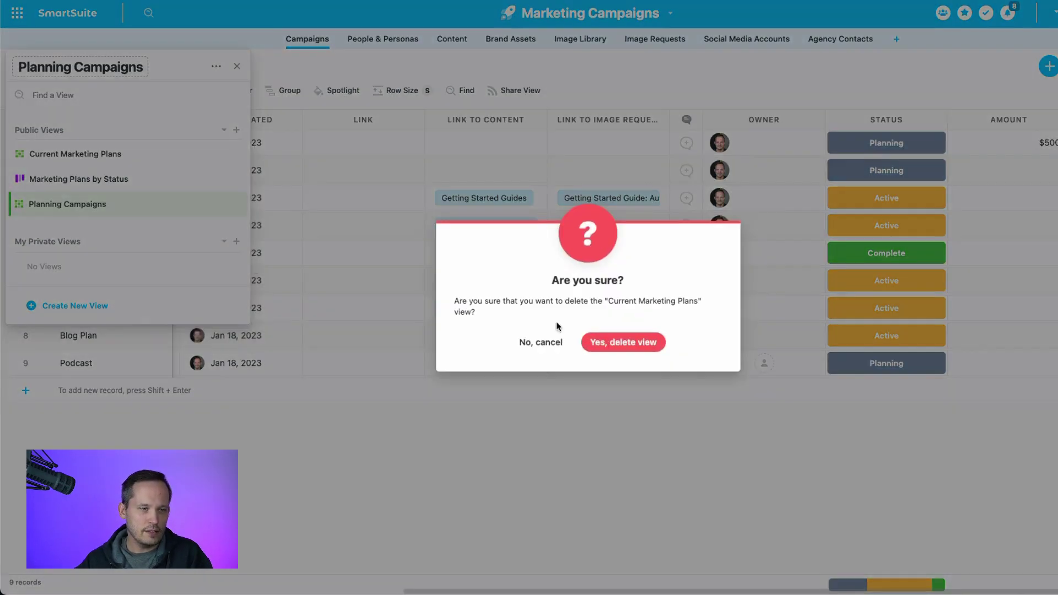
click(641, 345)
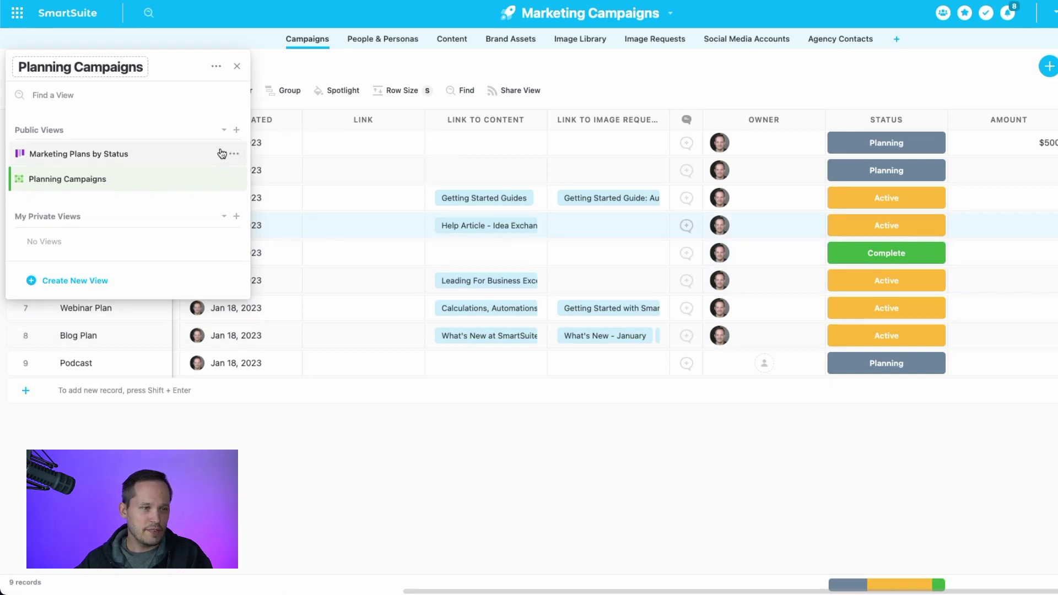
- Create a public view folder named Planning and drag Planning Campaigns into it
click(236, 130)
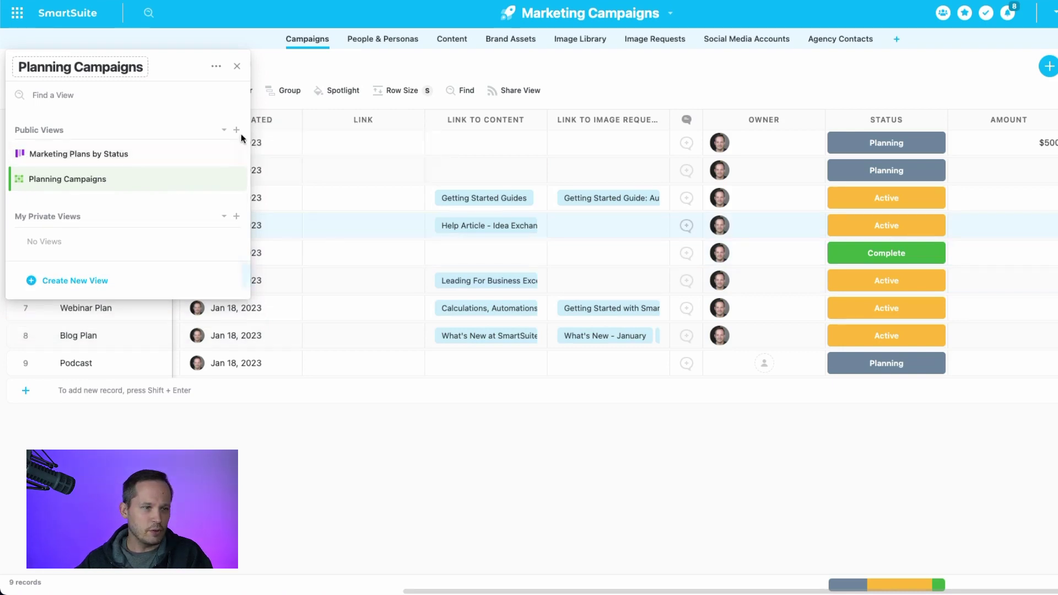
click(237, 133)
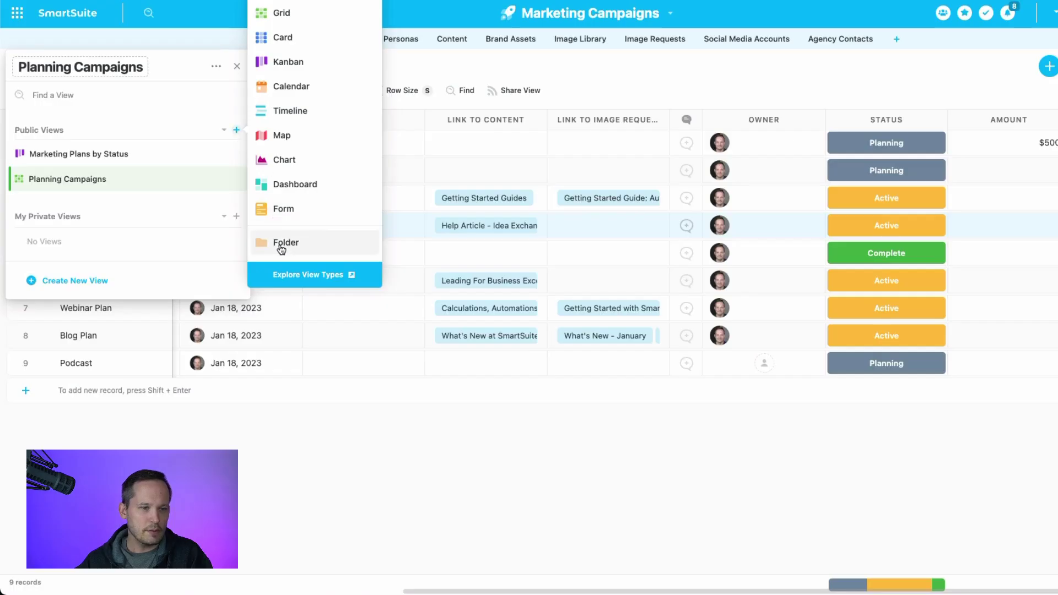
click(279, 244)
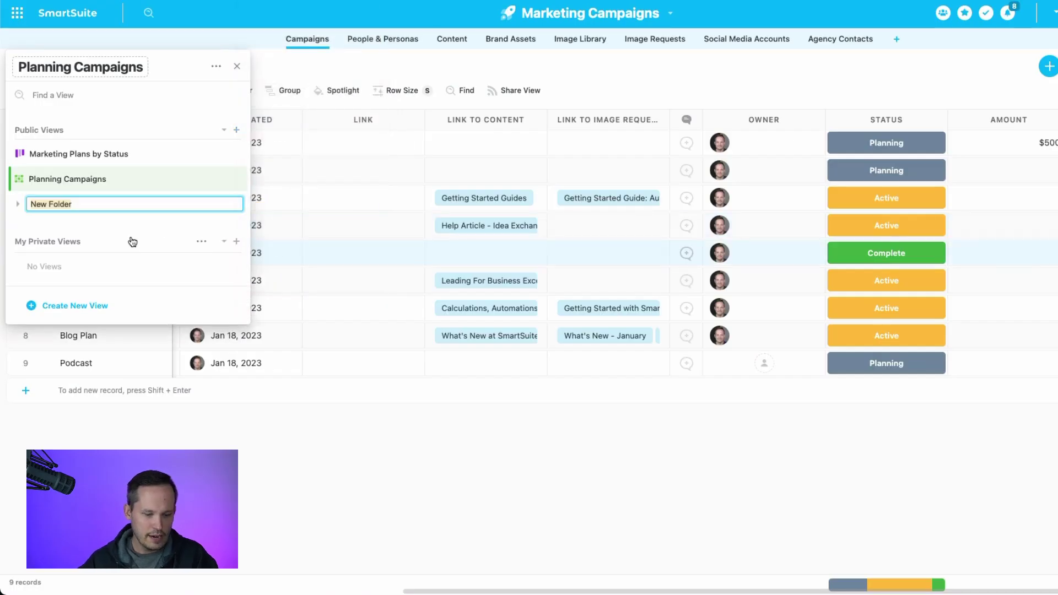
text(Planning)
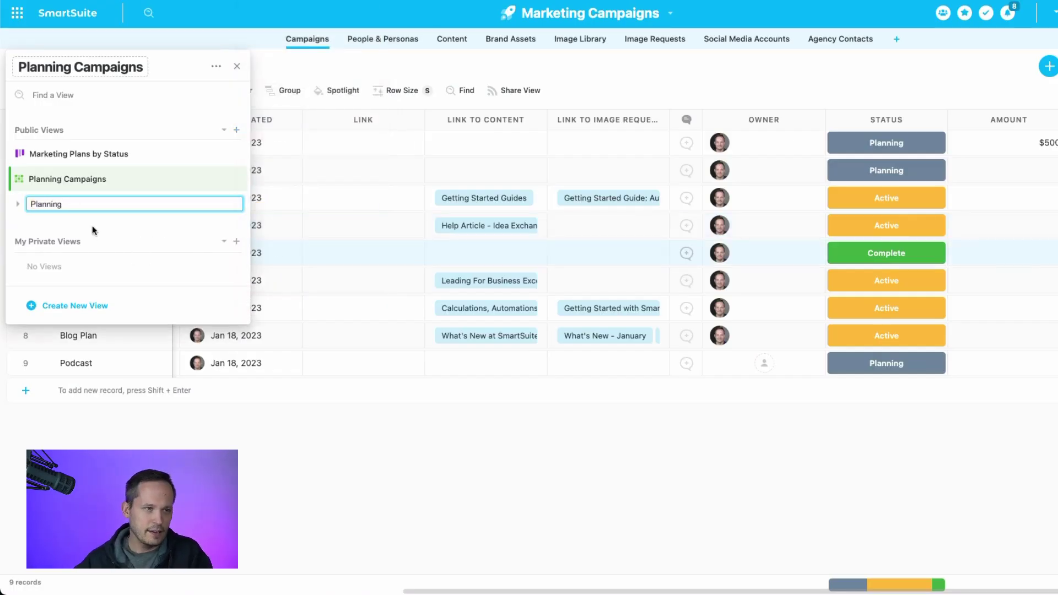
key(Return)
drag(64, 182, 74, 208)
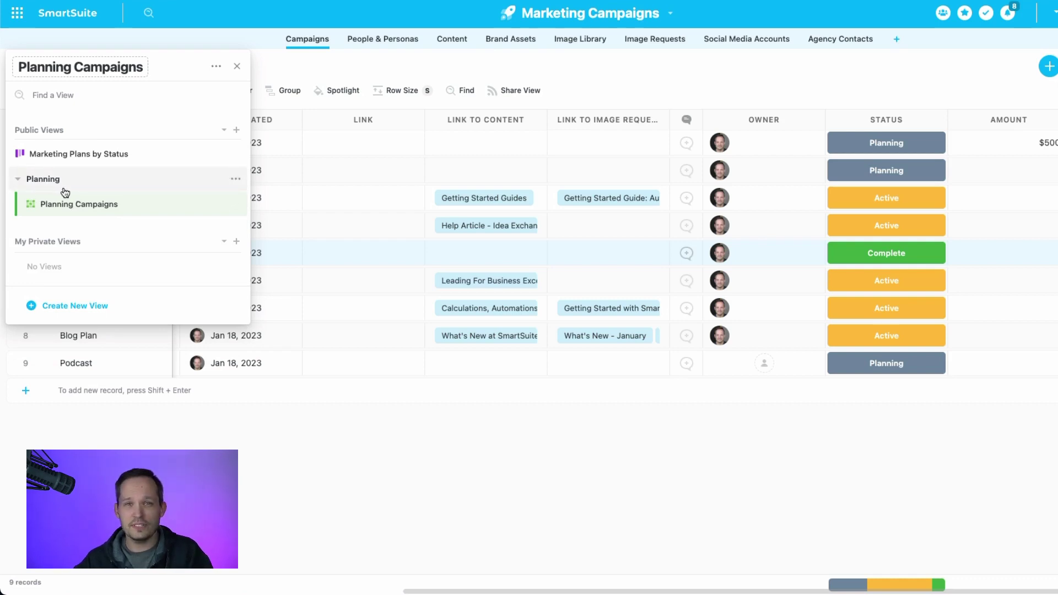
click(305, 66)
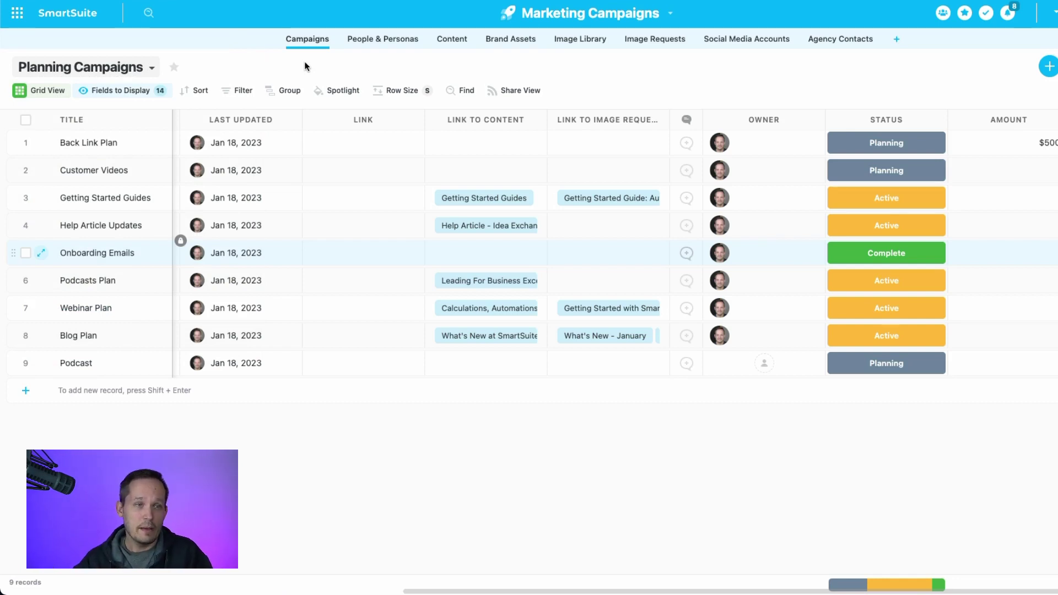
click(382, 40)
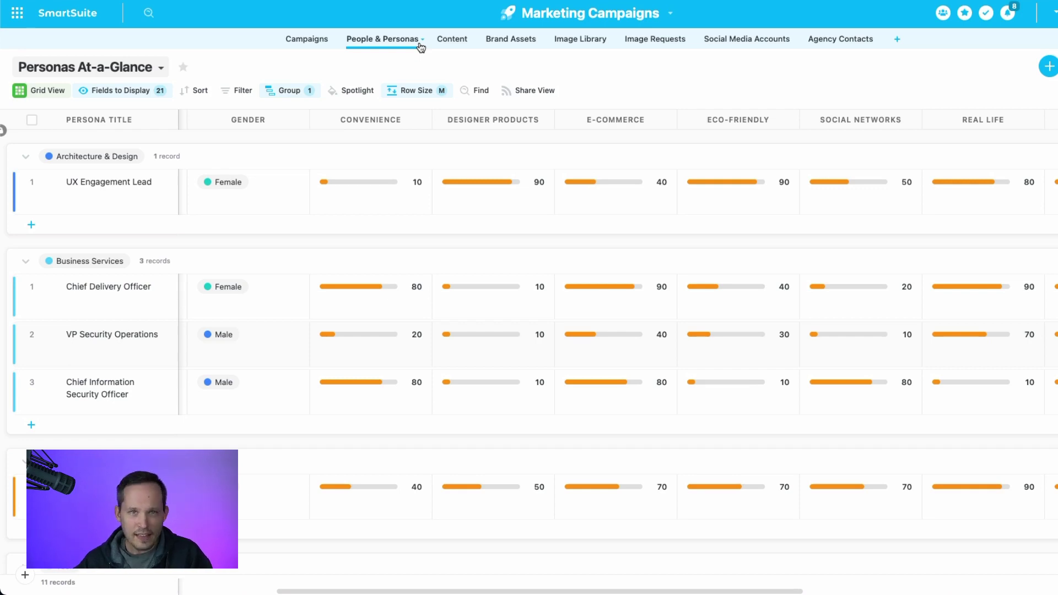
click(324, 42)
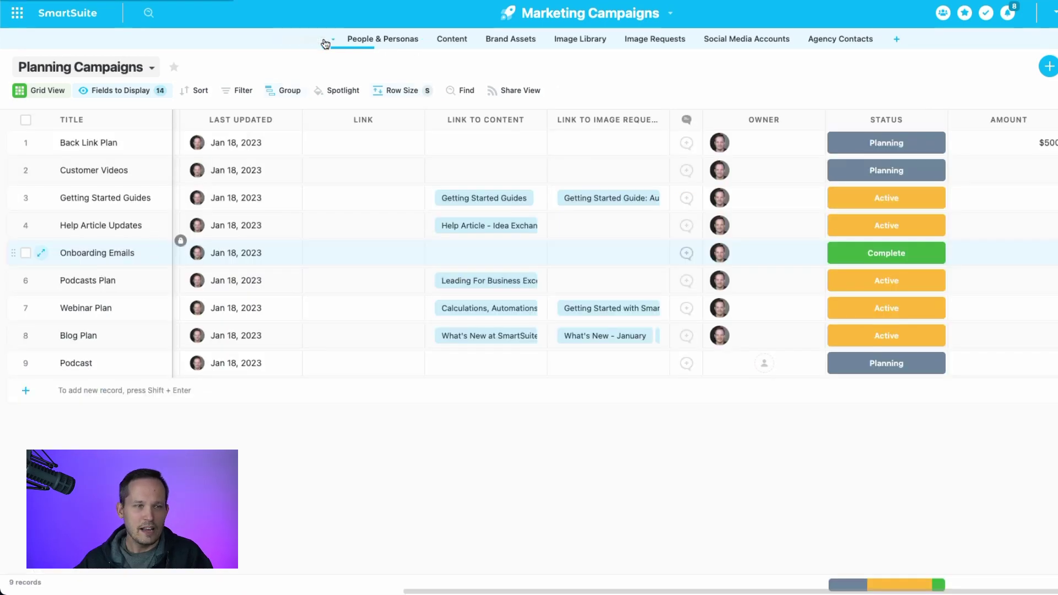
- Permanently delete Marketing Campaigns' template demo data, leaving only Podcast, then view the empty People & Personas table
click(669, 17)
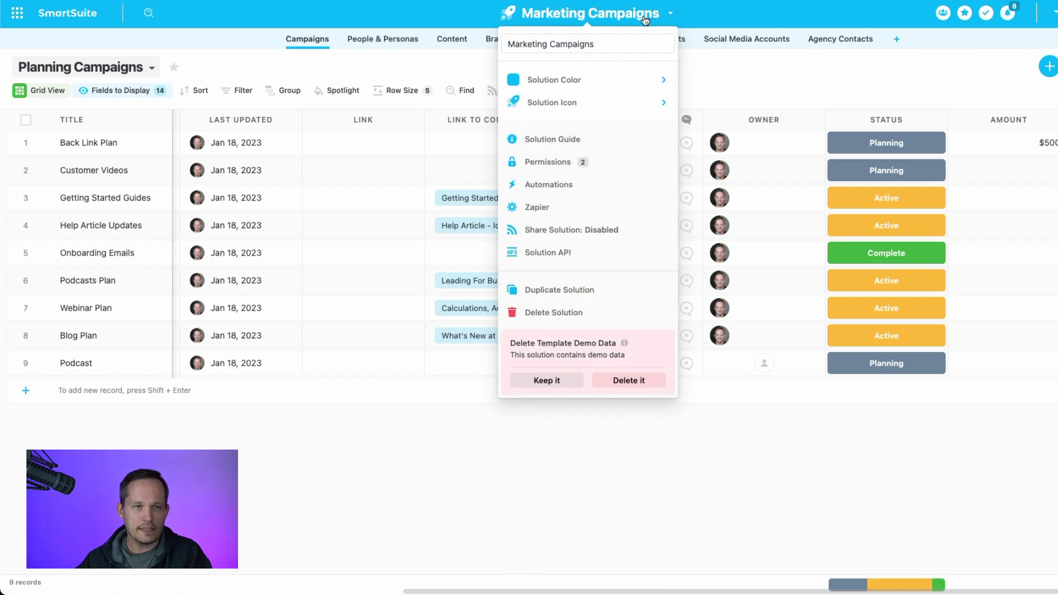
click(617, 382)
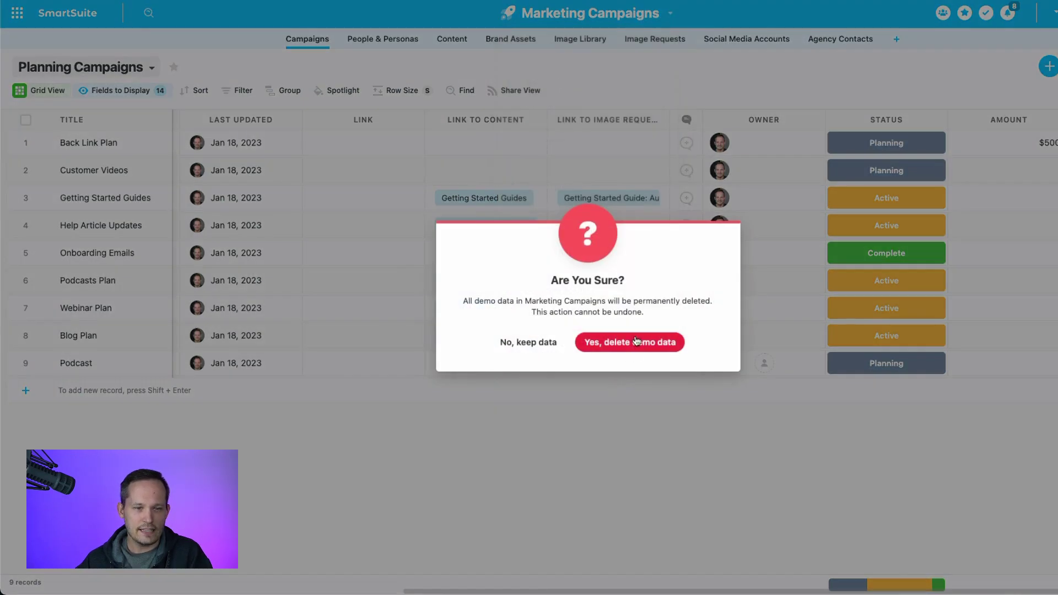
click(632, 343)
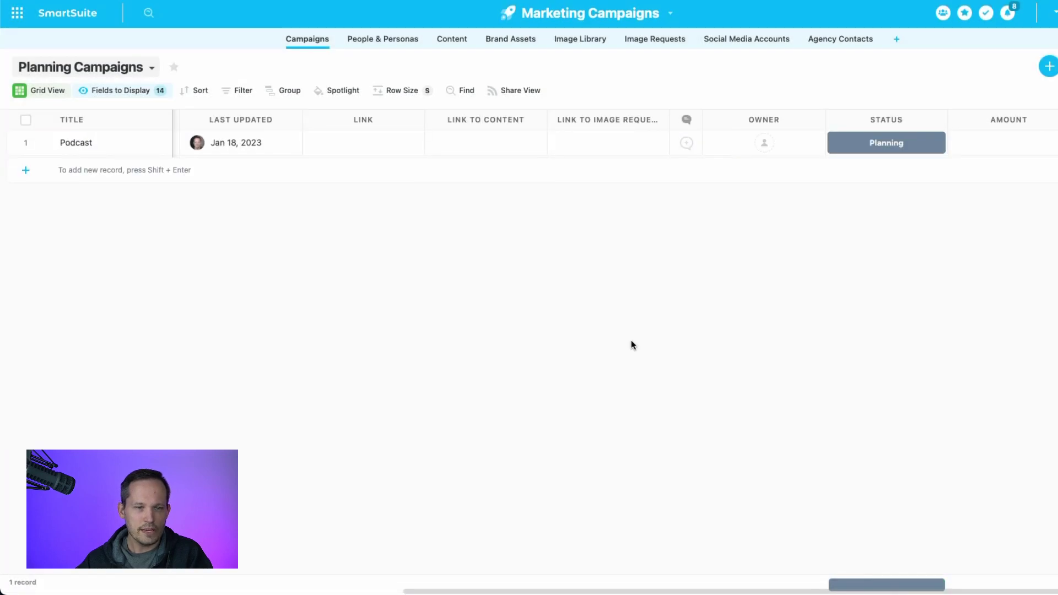
click(381, 37)
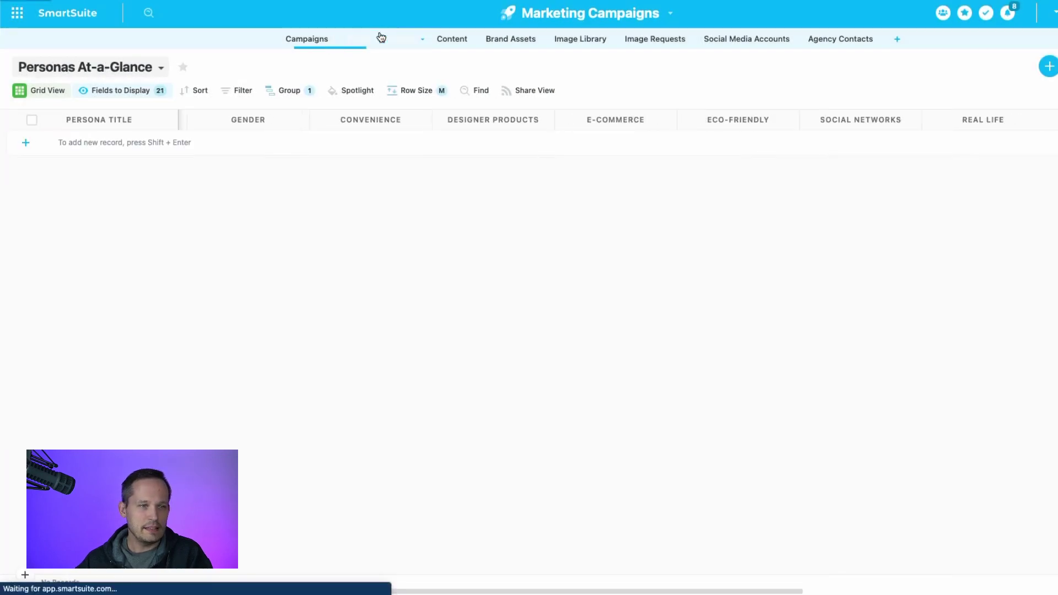
- Show the Content table's Content by Status kanban, with every status column empty
click(462, 42)
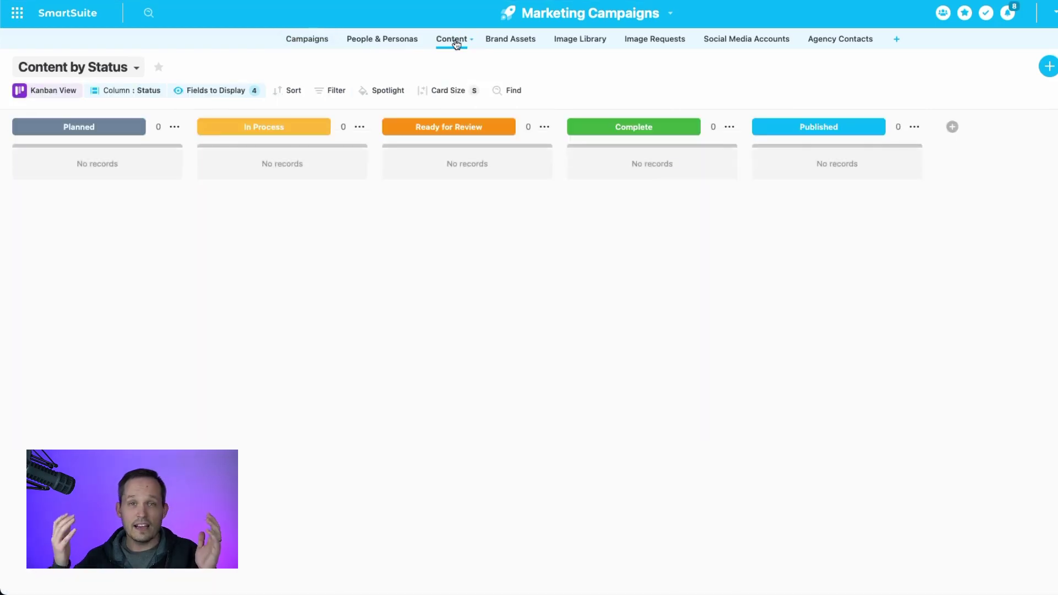